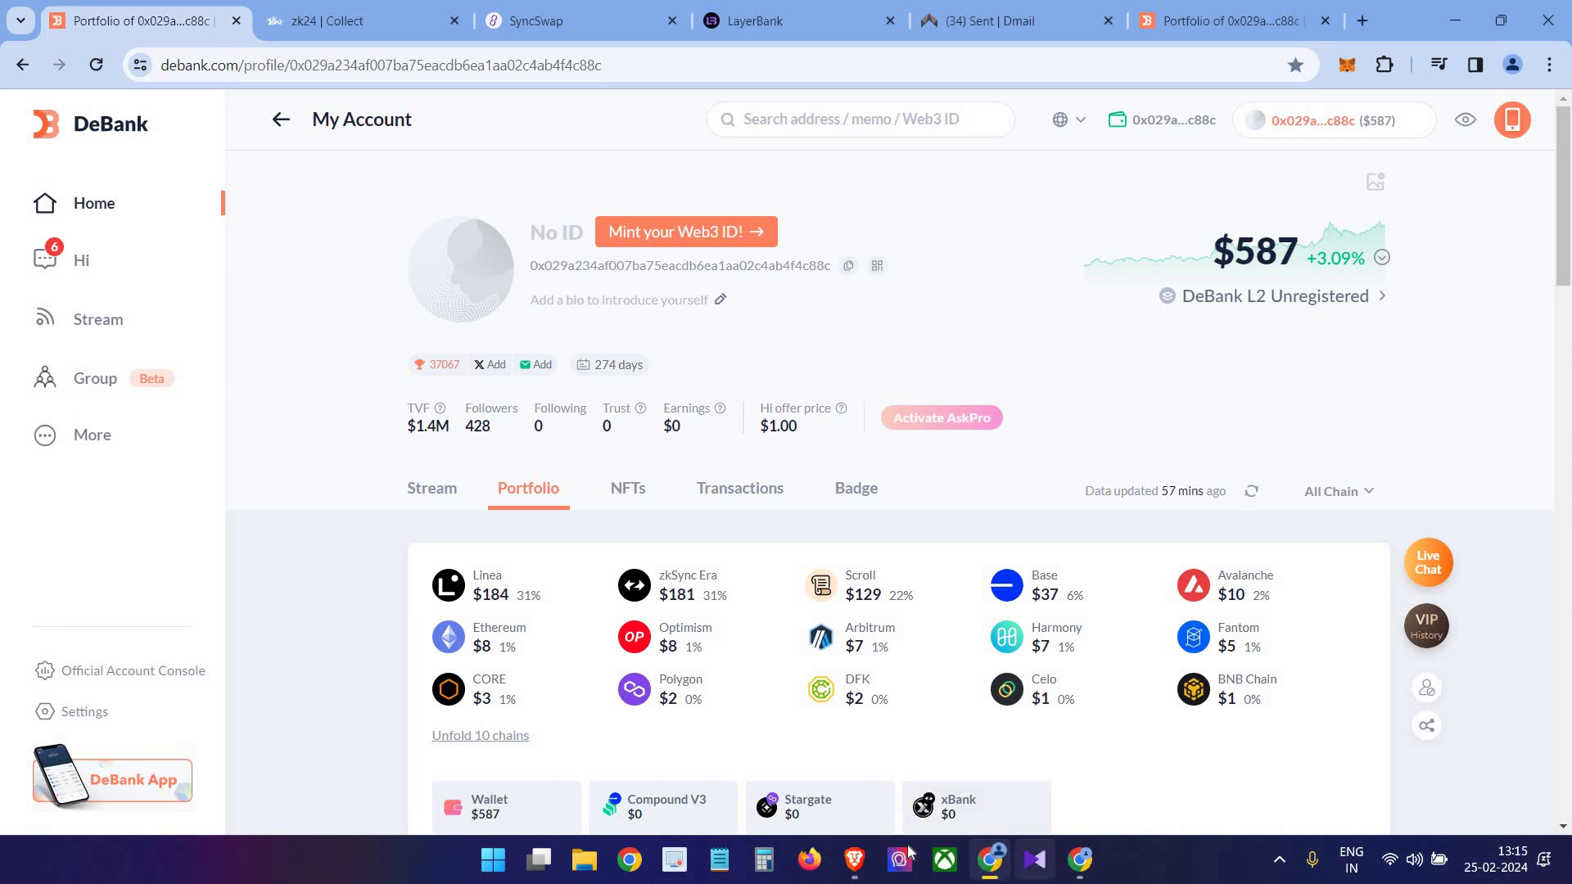
Step: Switch to Brave and look over the latest videos on the CryptoEnglish YouTube channel
click(869, 864)
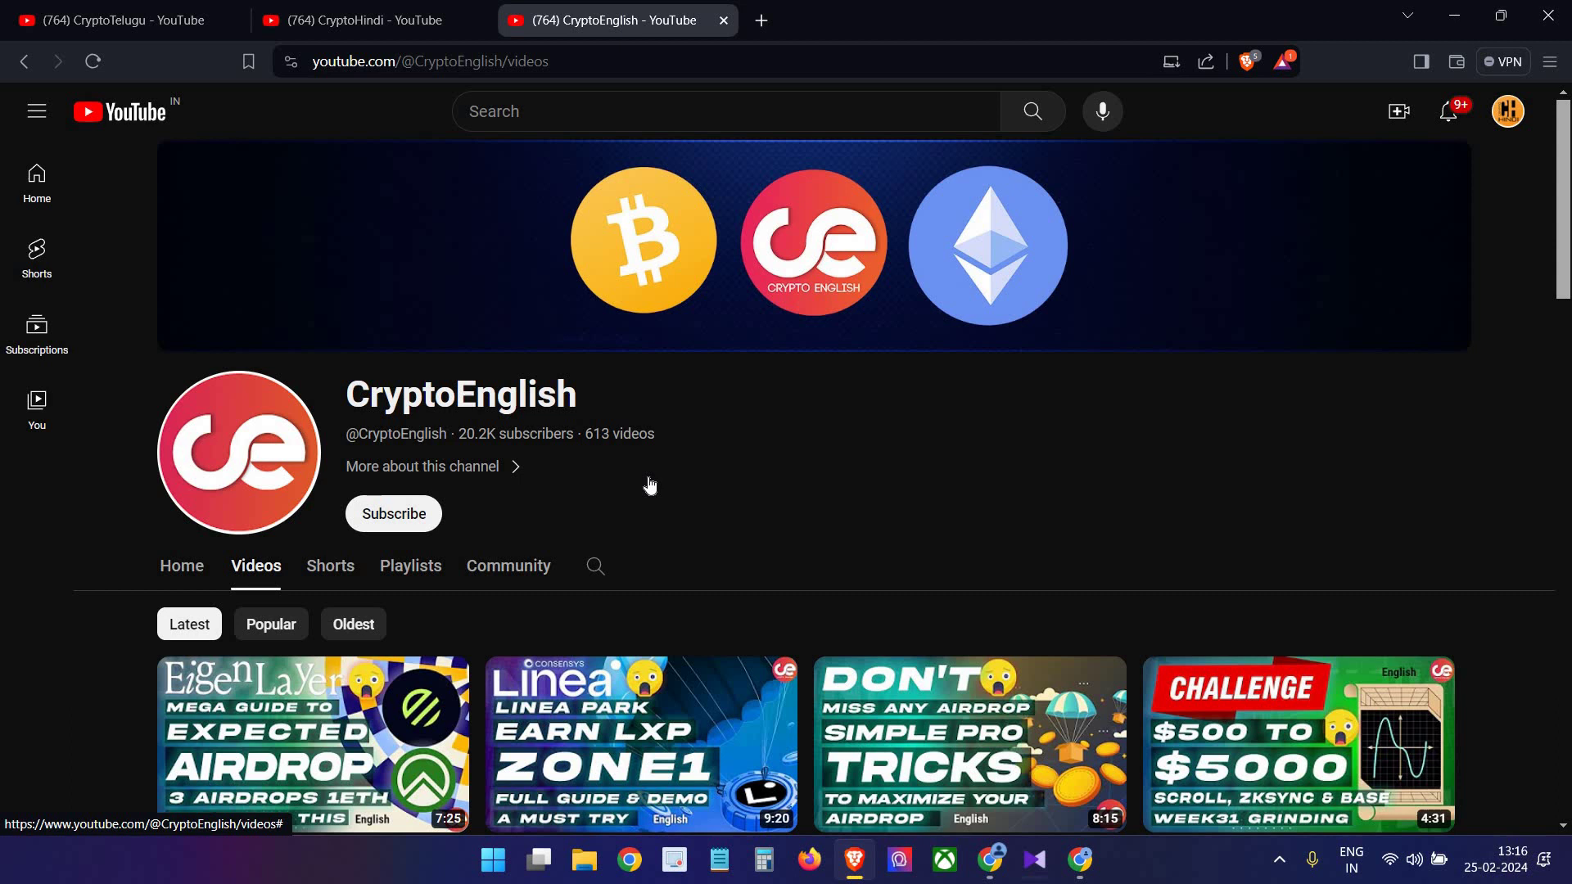
scroll(821, 308, down, 3)
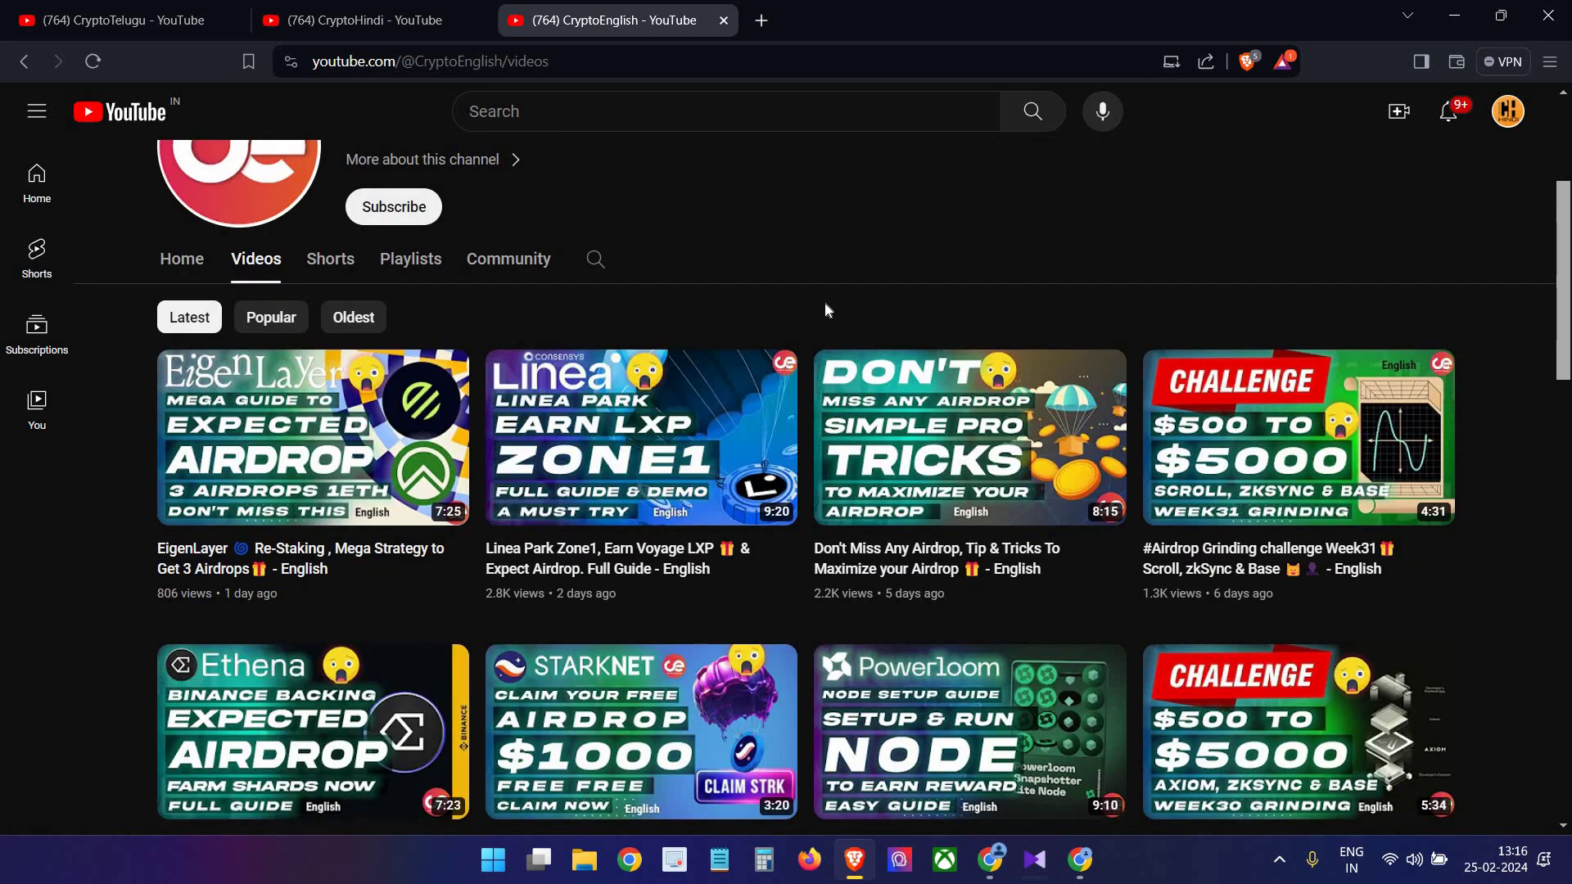
scroll(811, 328, up, 3)
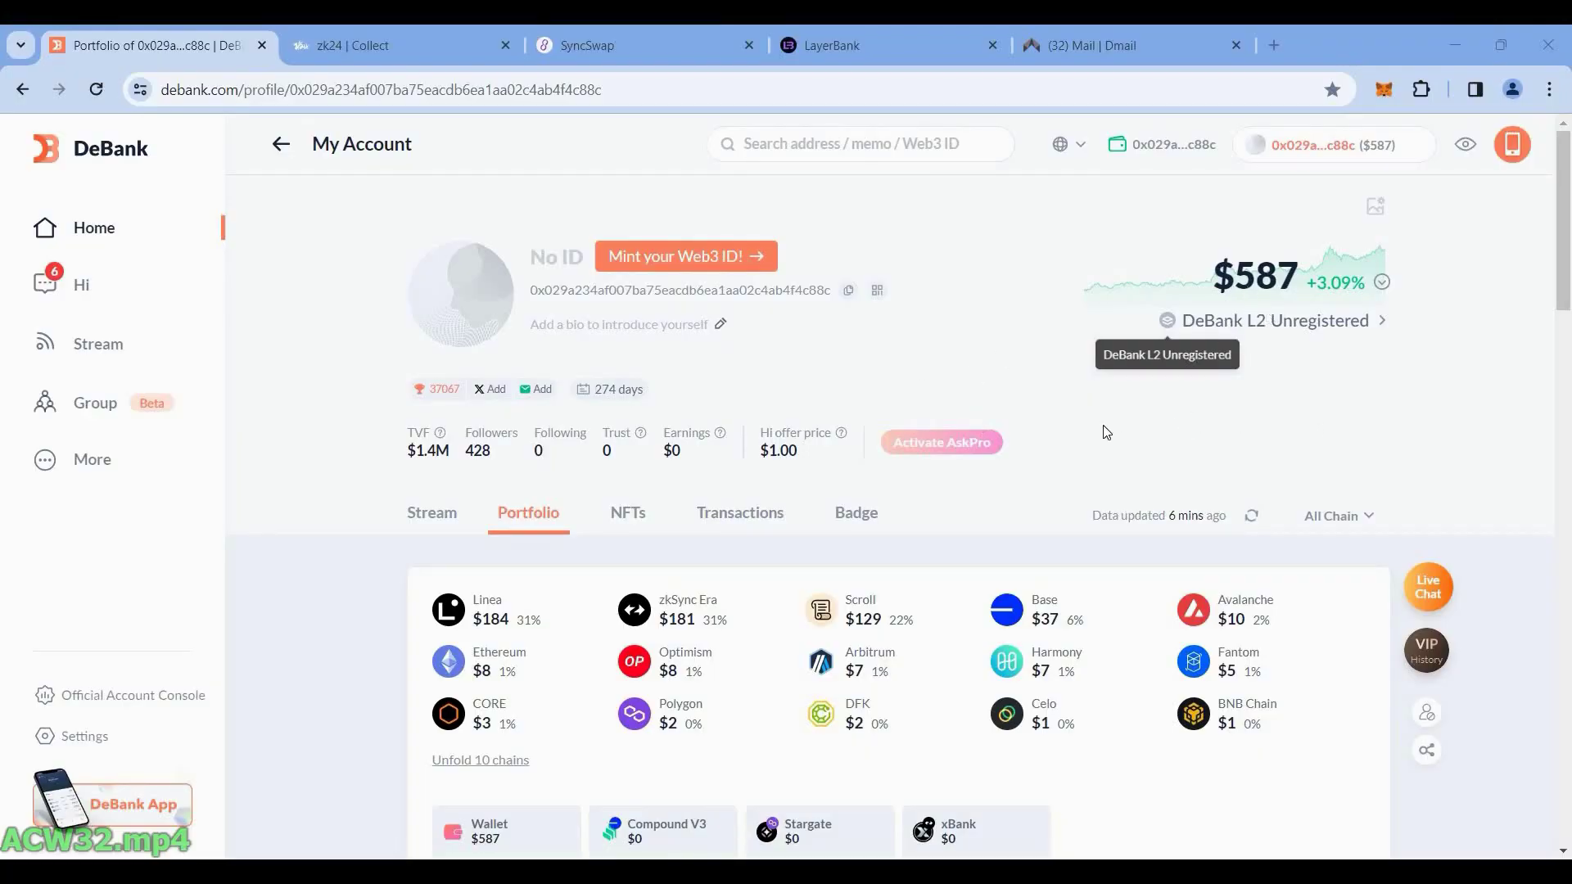
Step: Claim the zkSync Exhibit NFT in Part 4 of the zk24 Collect page and confirm its mint in the wallet
click(344, 48)
scroll(922, 366, down, 10)
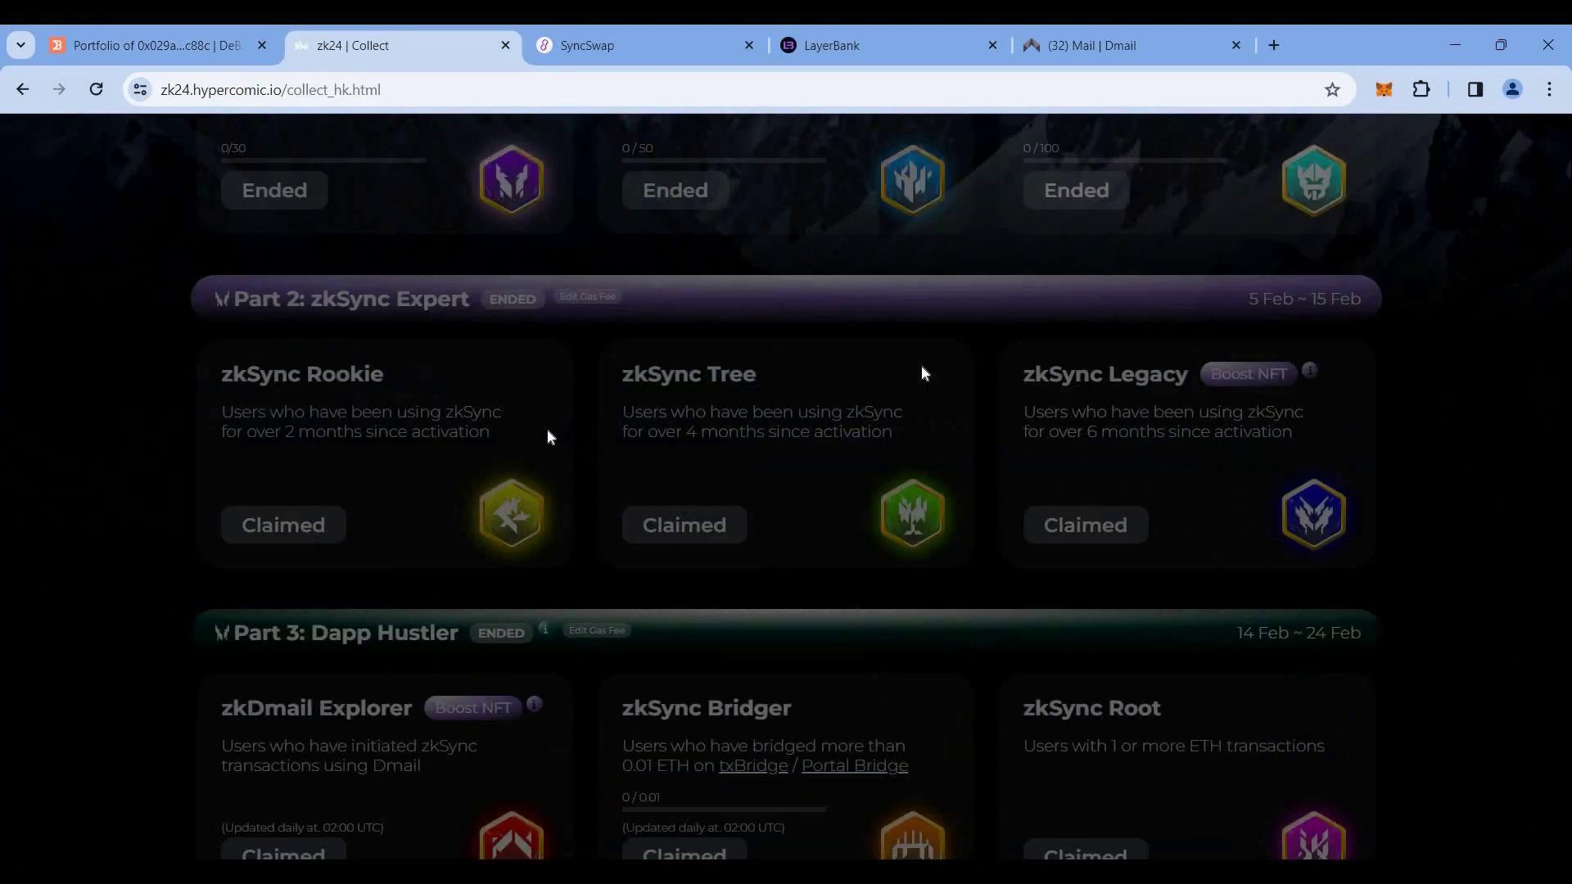
scroll(922, 374, down, 15)
scroll(606, 389, up, 6)
click(283, 514)
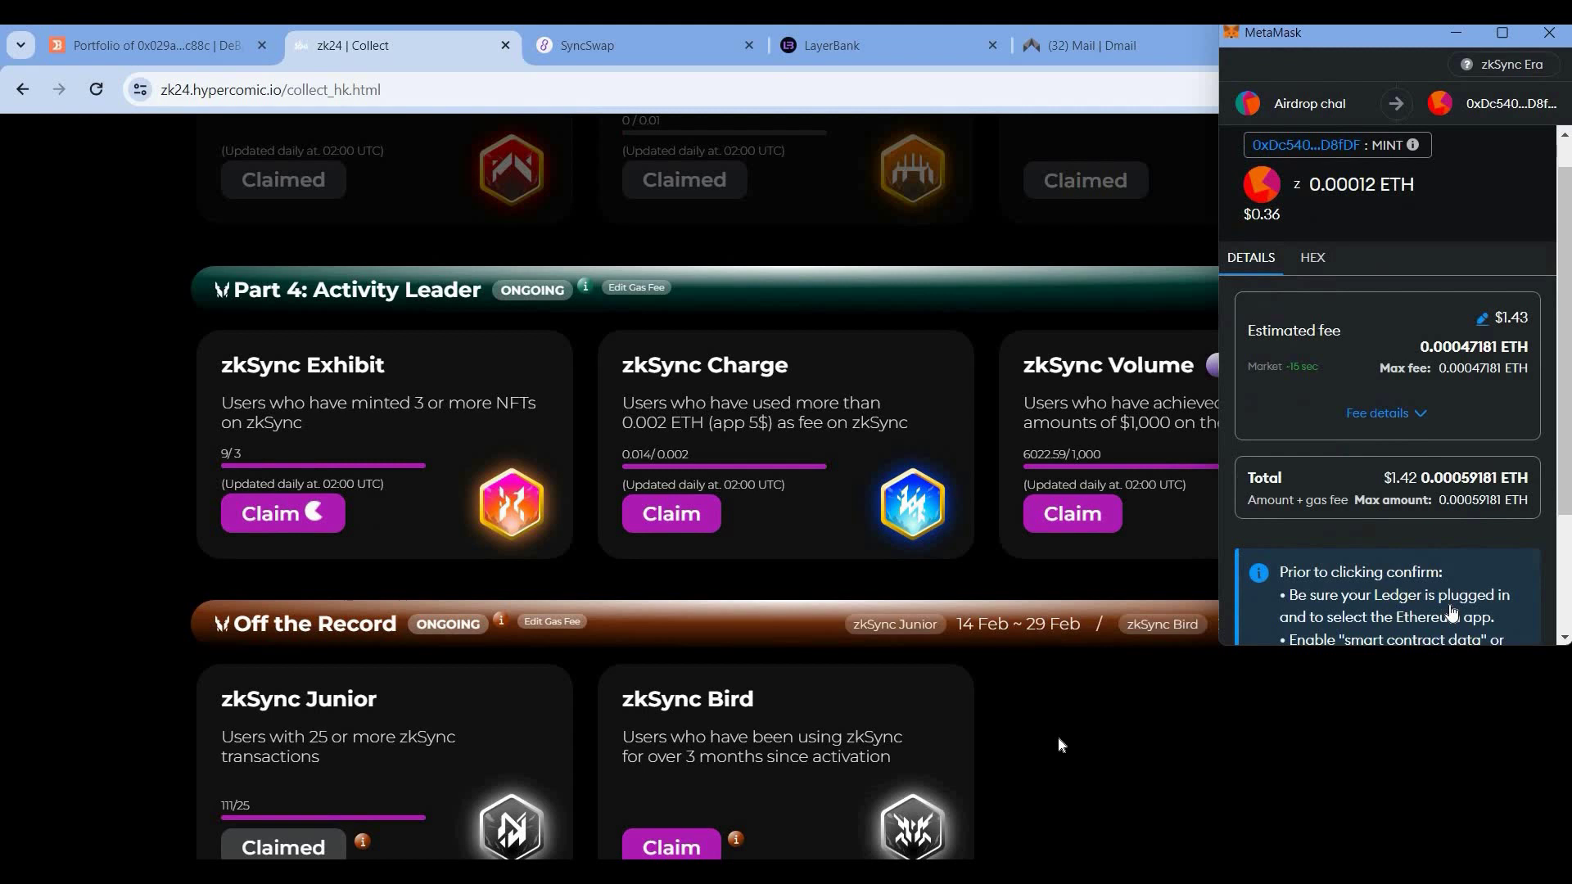
scroll(1452, 612, down, 5)
click(1466, 603)
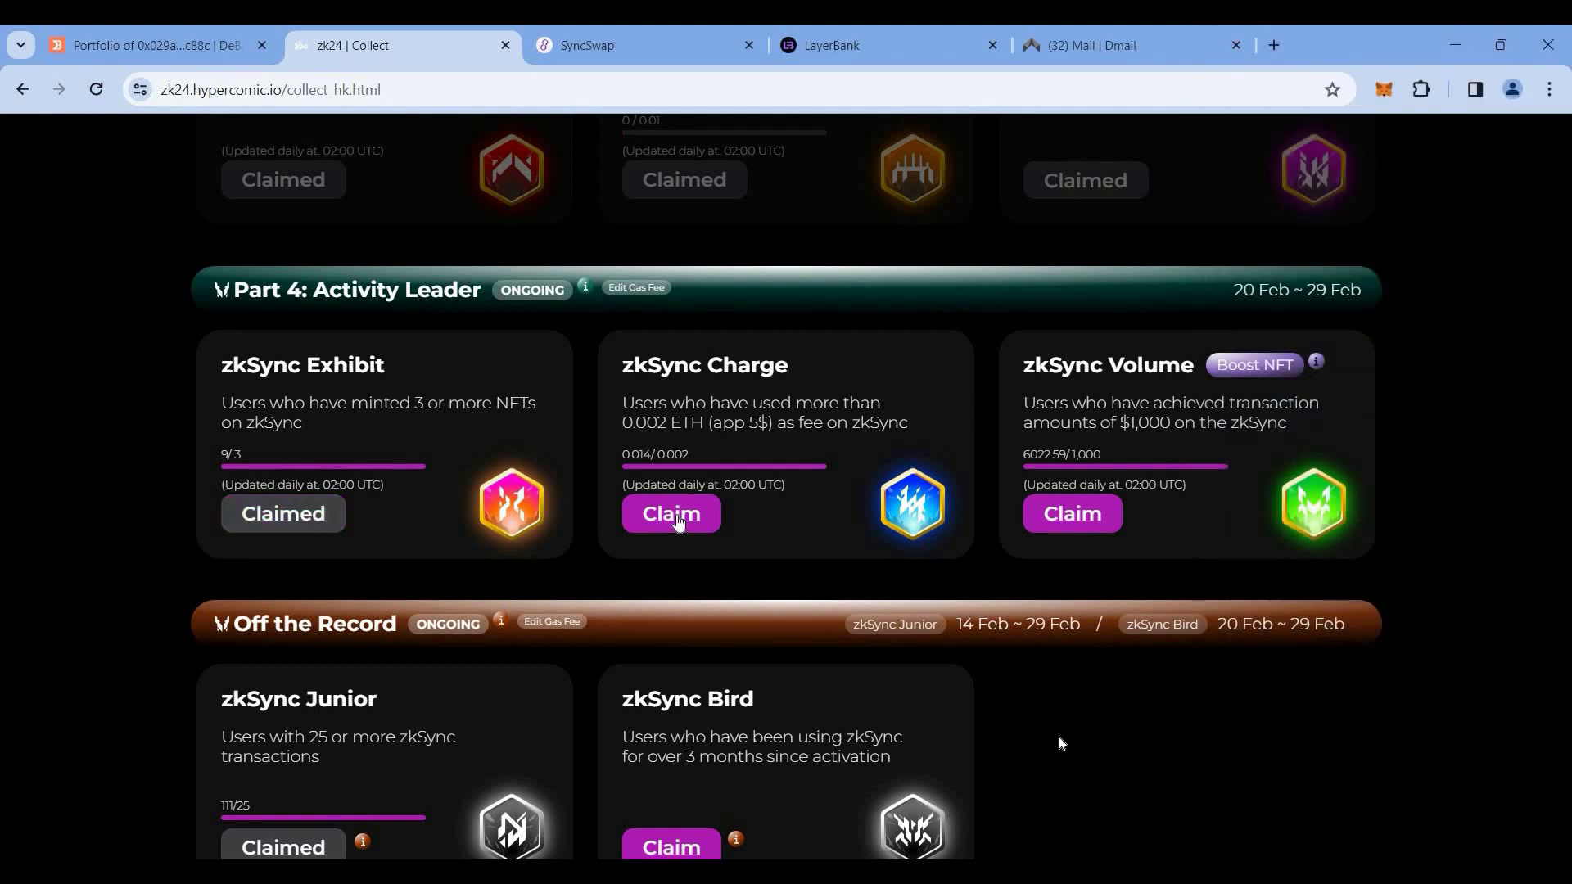
Step: Claim the zkSync Charge and zkSync Volume NFTs in Part 4, confirming each mint transaction in the wallet
click(677, 516)
scroll(1460, 614, down, 5)
click(1463, 606)
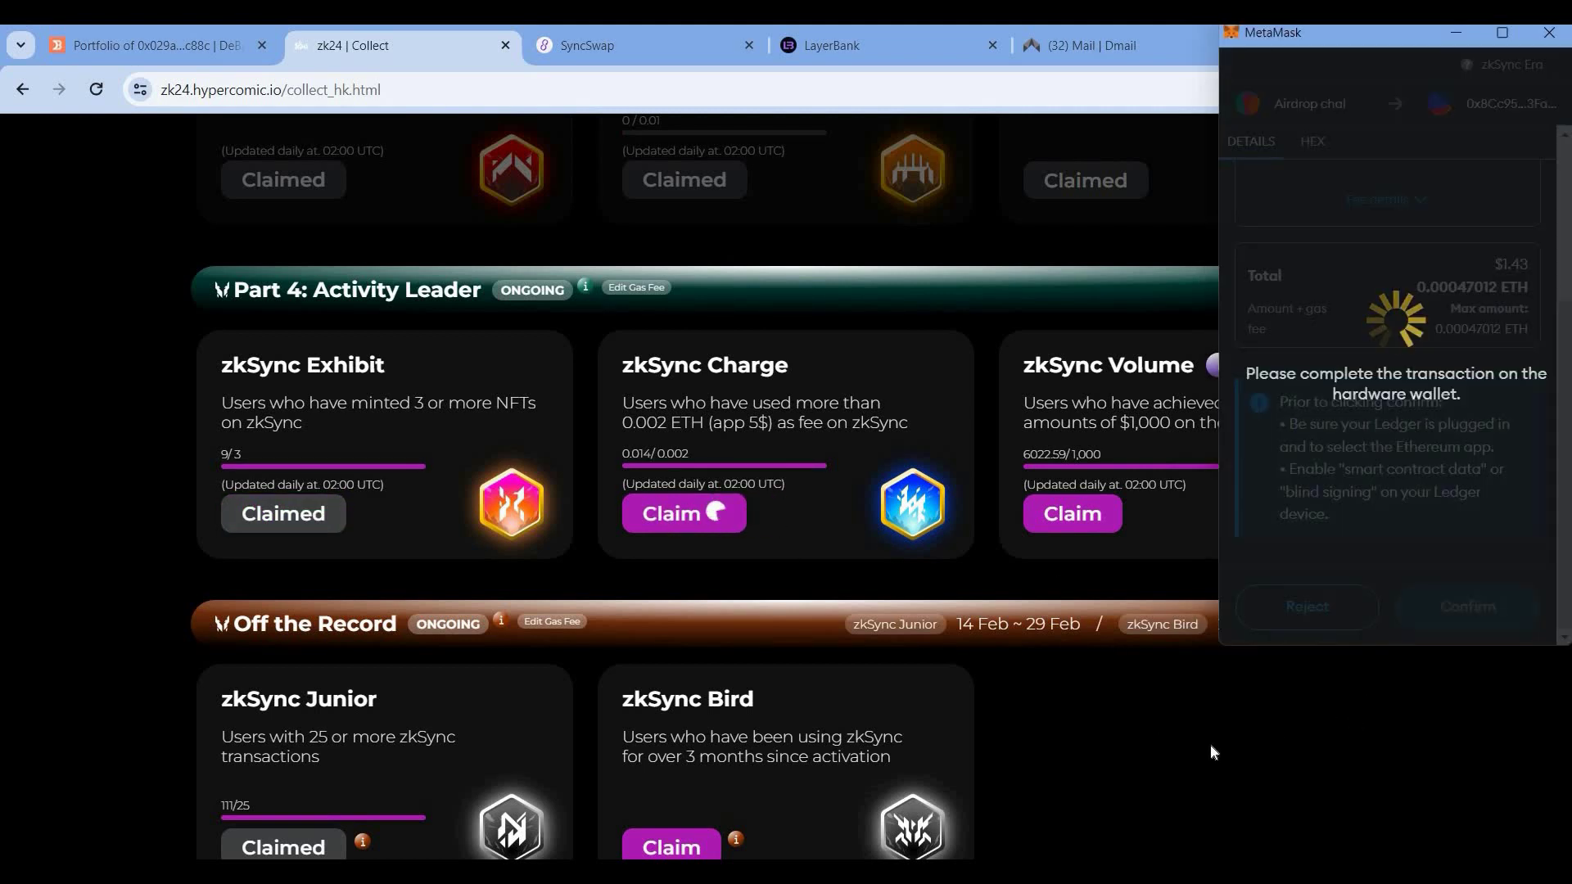
click(1064, 515)
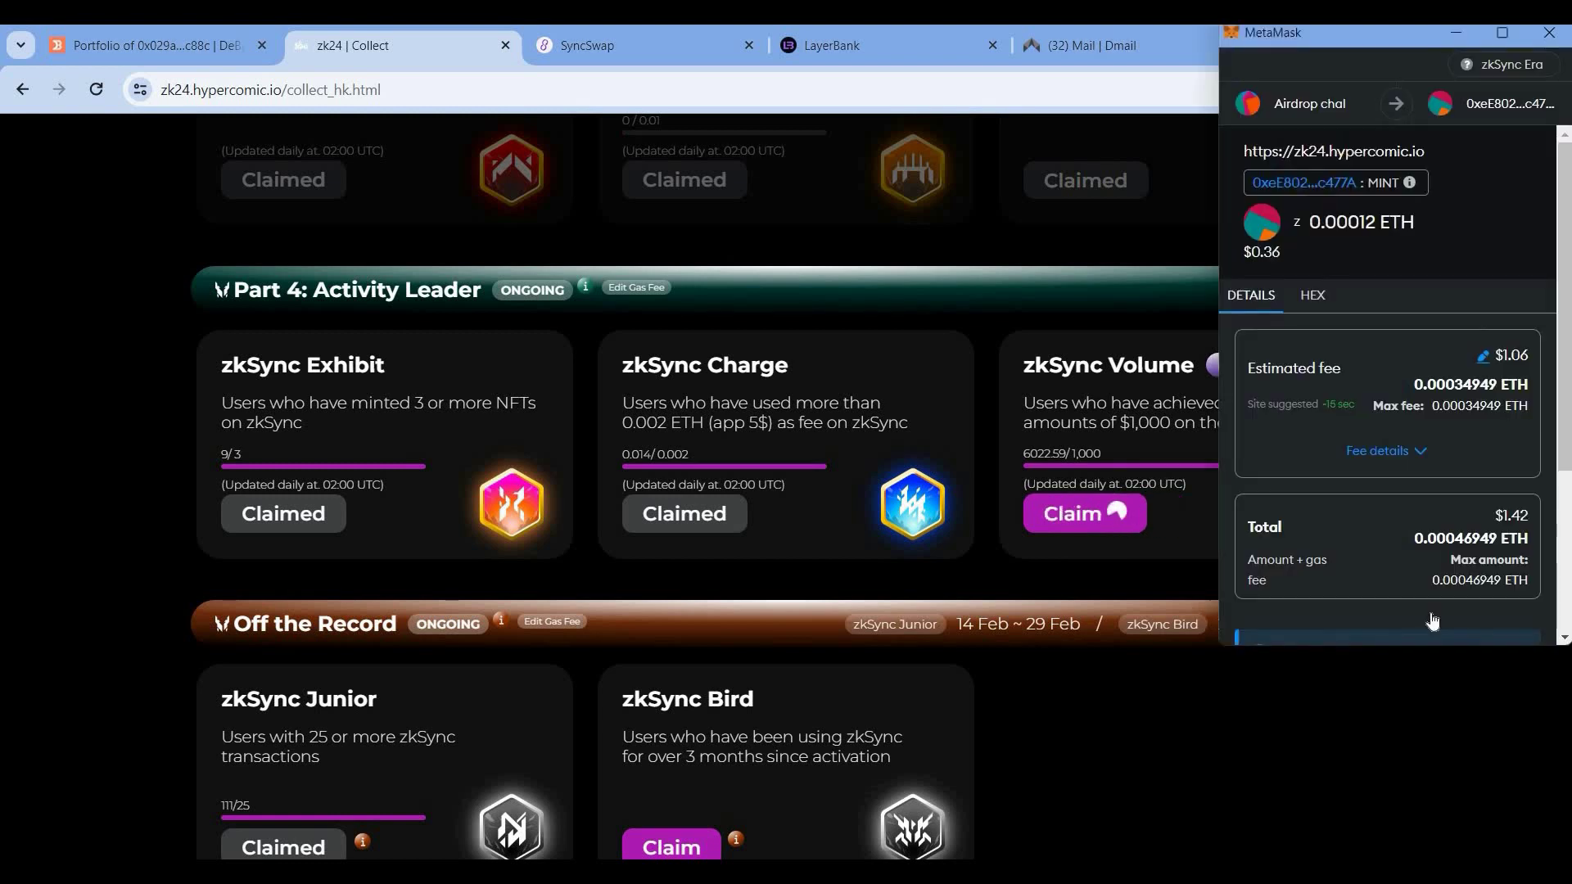
scroll(1442, 573, down, 5)
click(1465, 604)
Step: Claim the zkSync Bird NFT in the Off the Record section and confirm its transaction in the wallet
scroll(818, 721, down, 1)
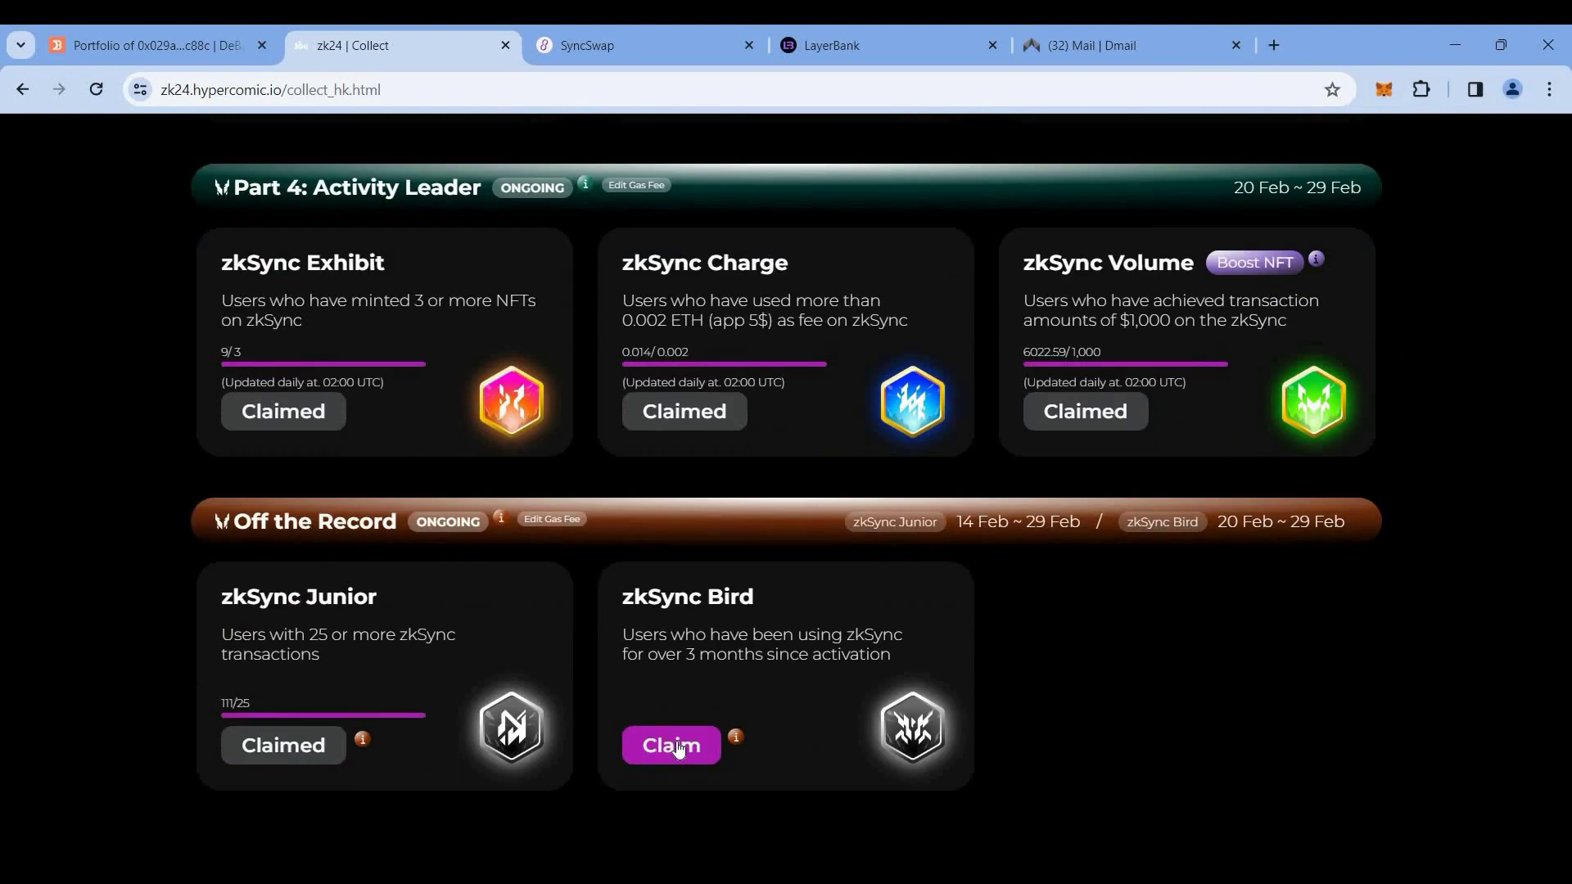
click(675, 744)
click(1466, 603)
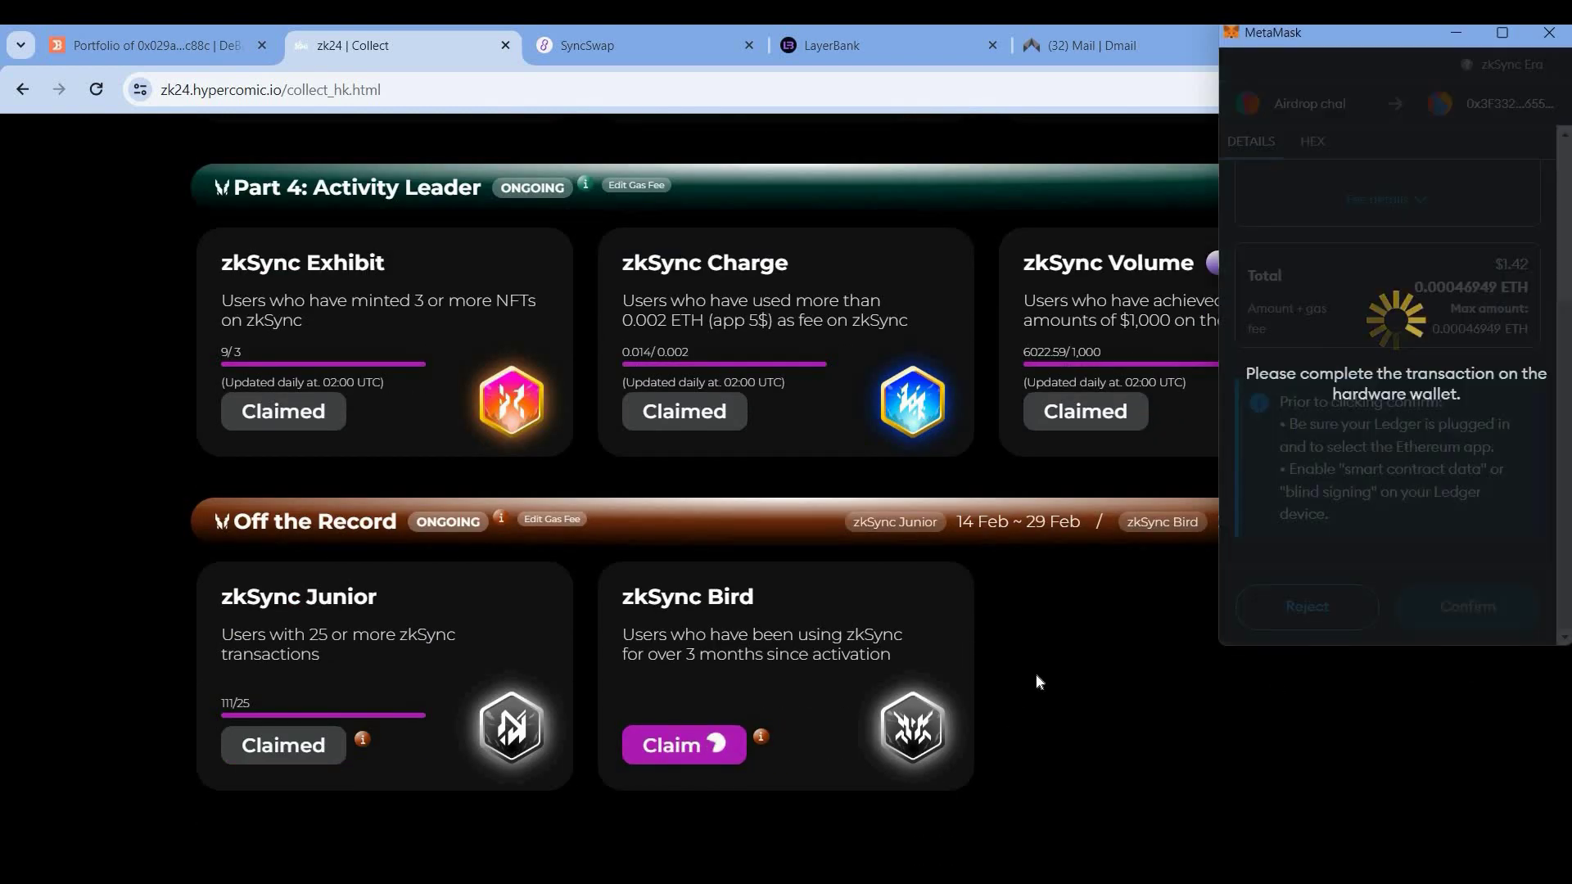
Step: Review the Claimed Rewards section and read the note on zkList registration eligibility
scroll(1035, 671, up, 5)
scroll(1034, 668, up, 10)
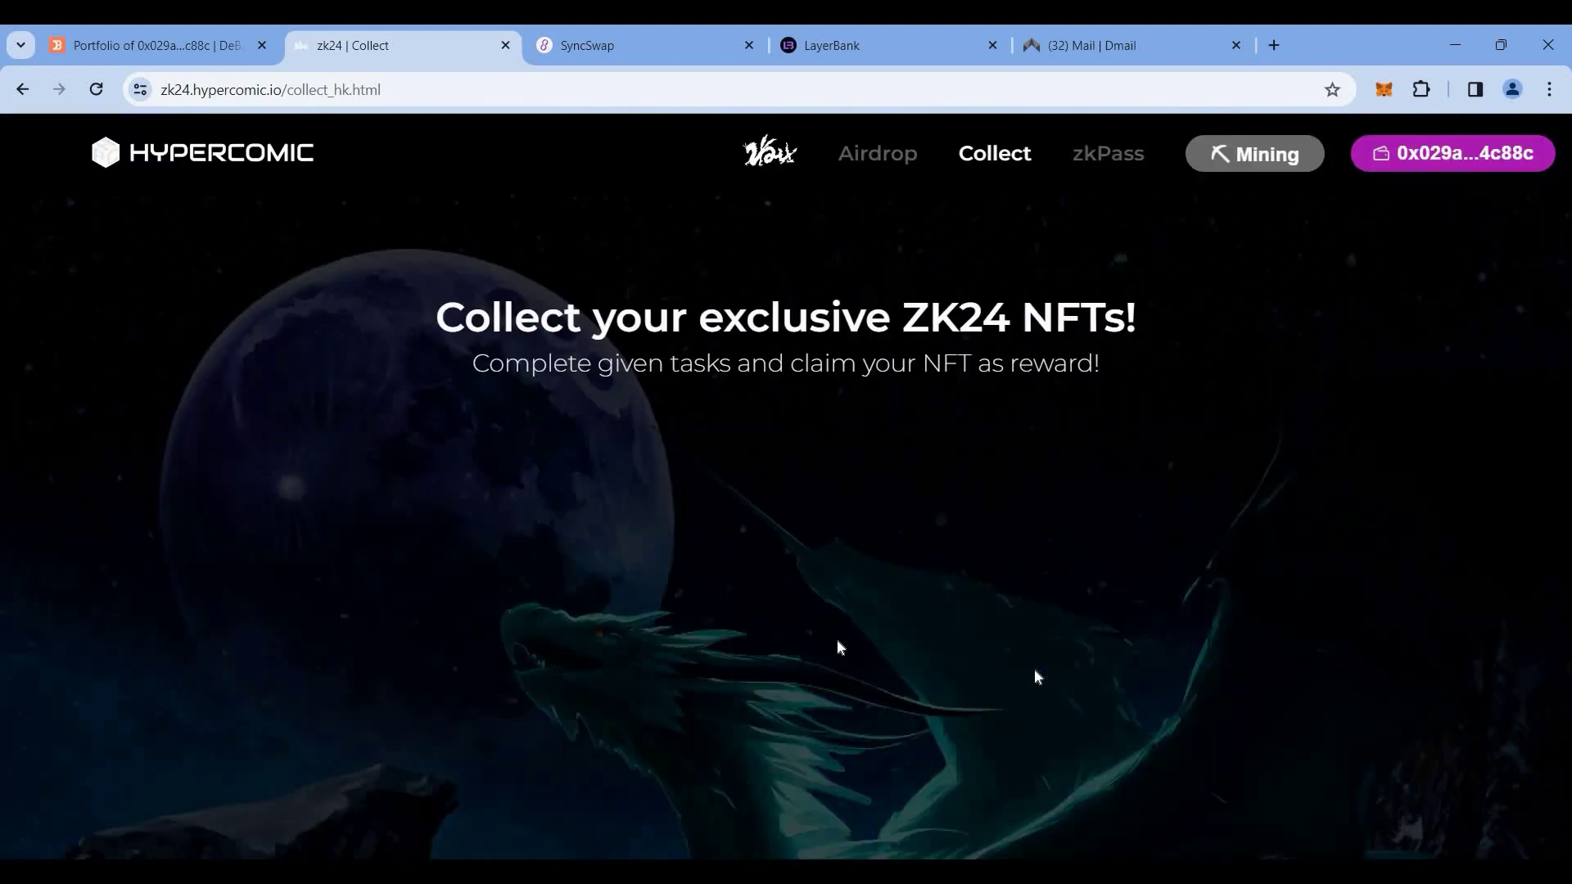
scroll(840, 518, down, 2)
scroll(830, 692, down, 1)
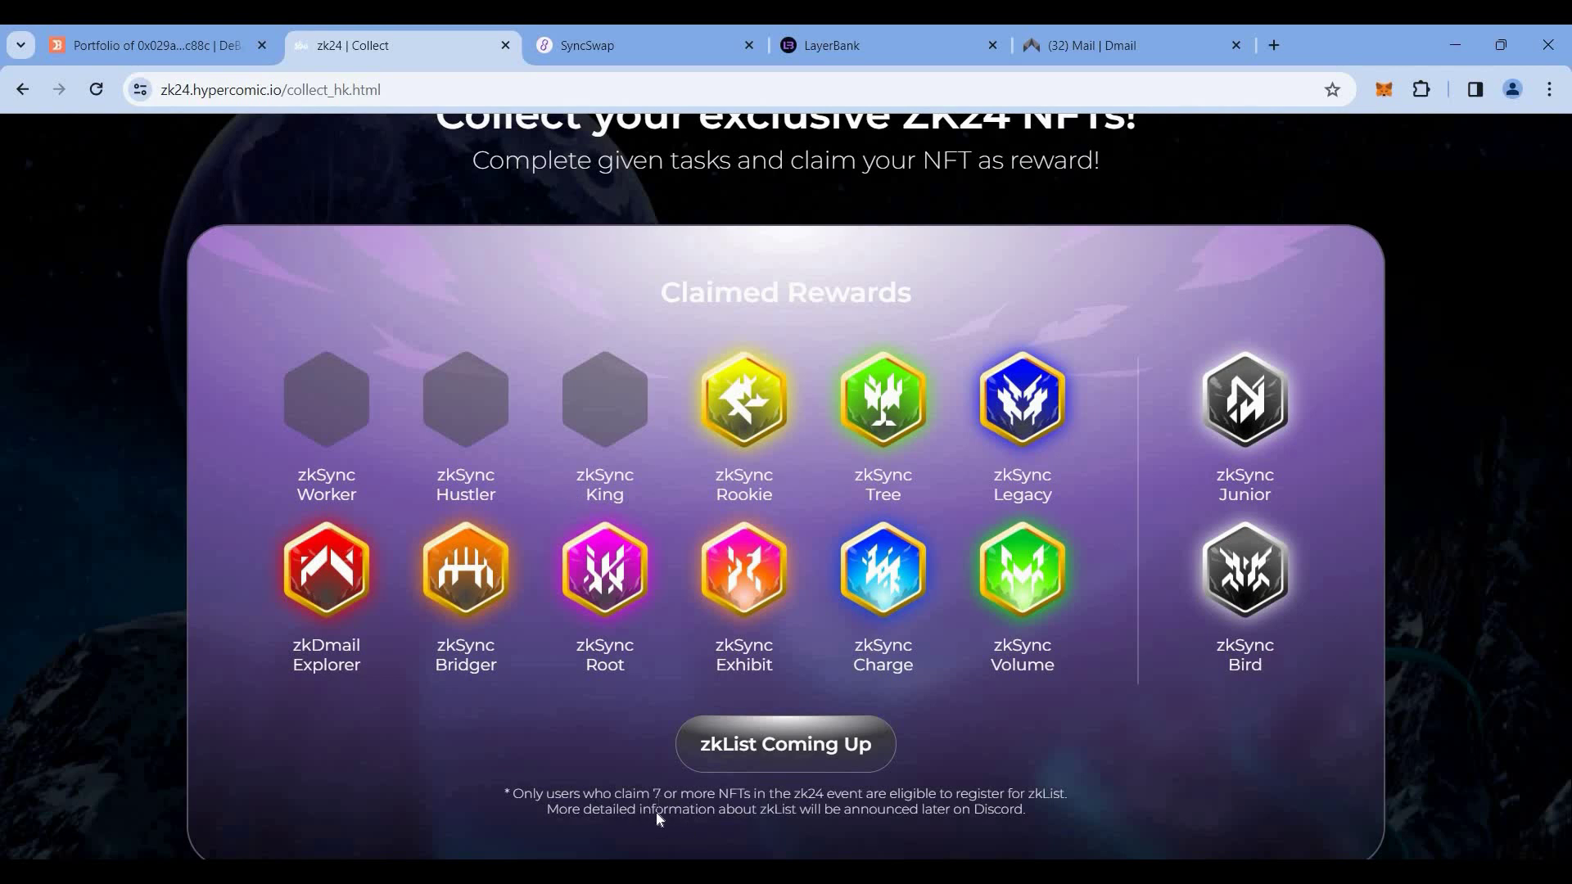
drag(636, 793, 936, 794)
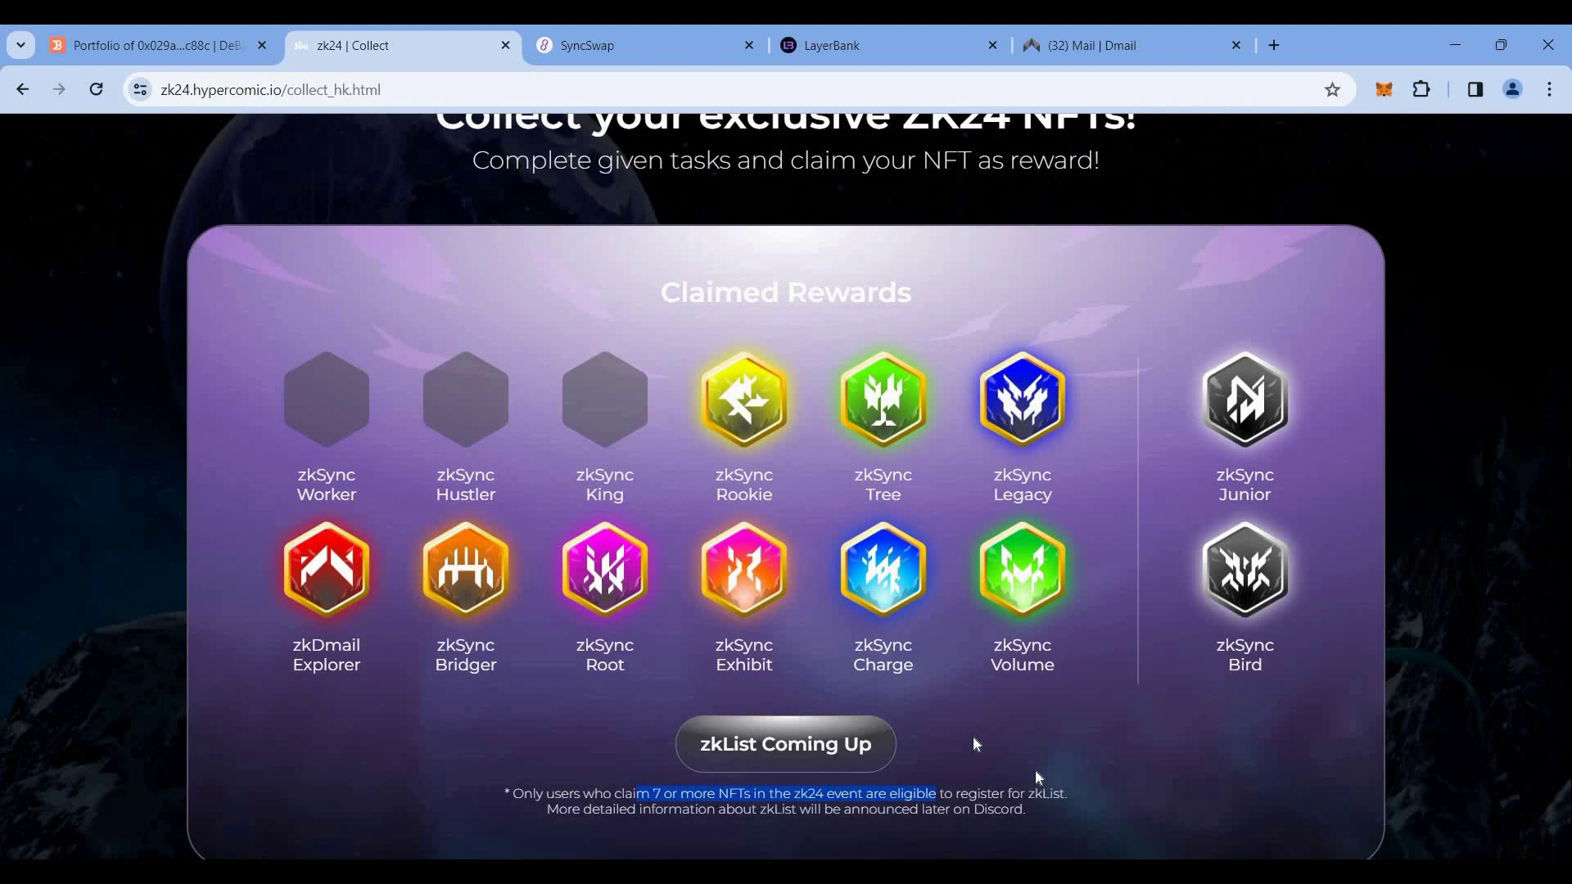
click(976, 701)
Step: Swap 0.05 ETH for USDC on SyncSwap, confirm it in the wallet and dismiss the completion message
click(627, 50)
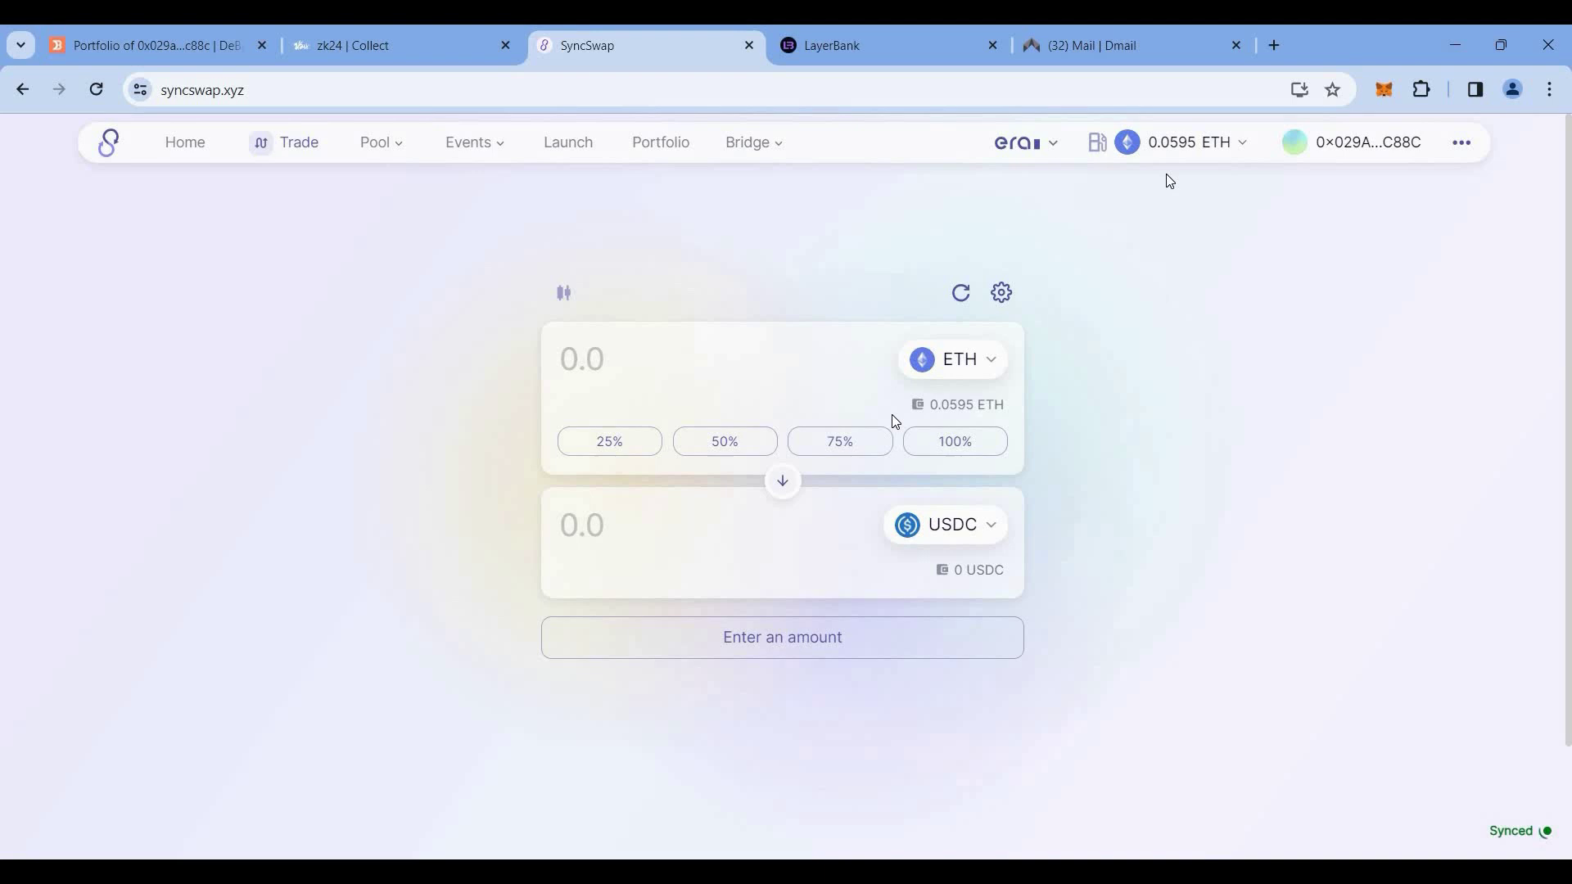
click(735, 366)
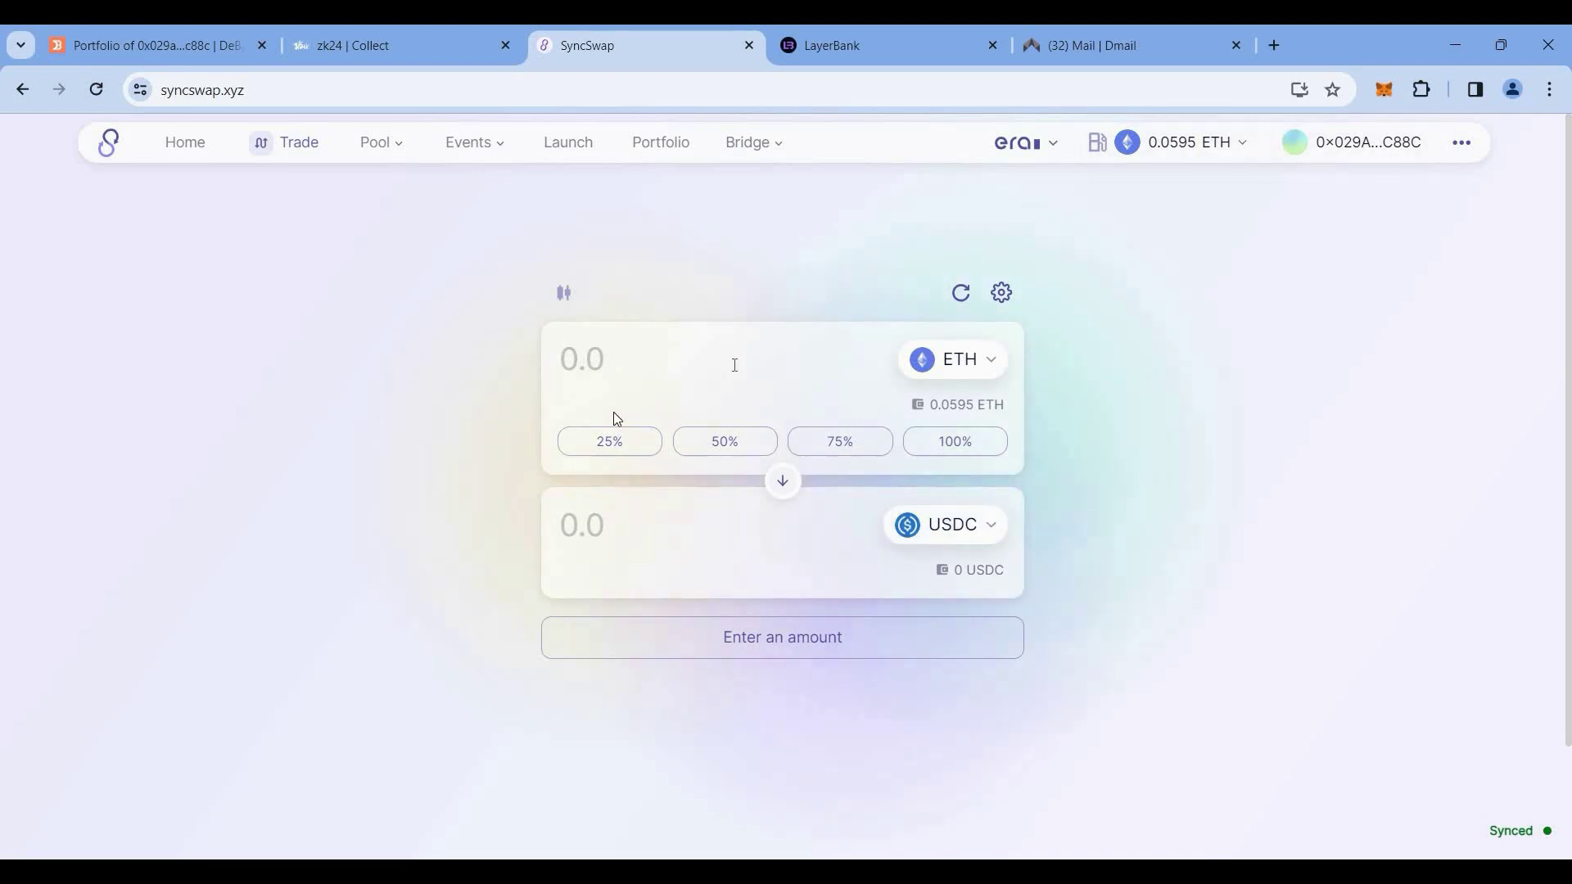
text(0.0)
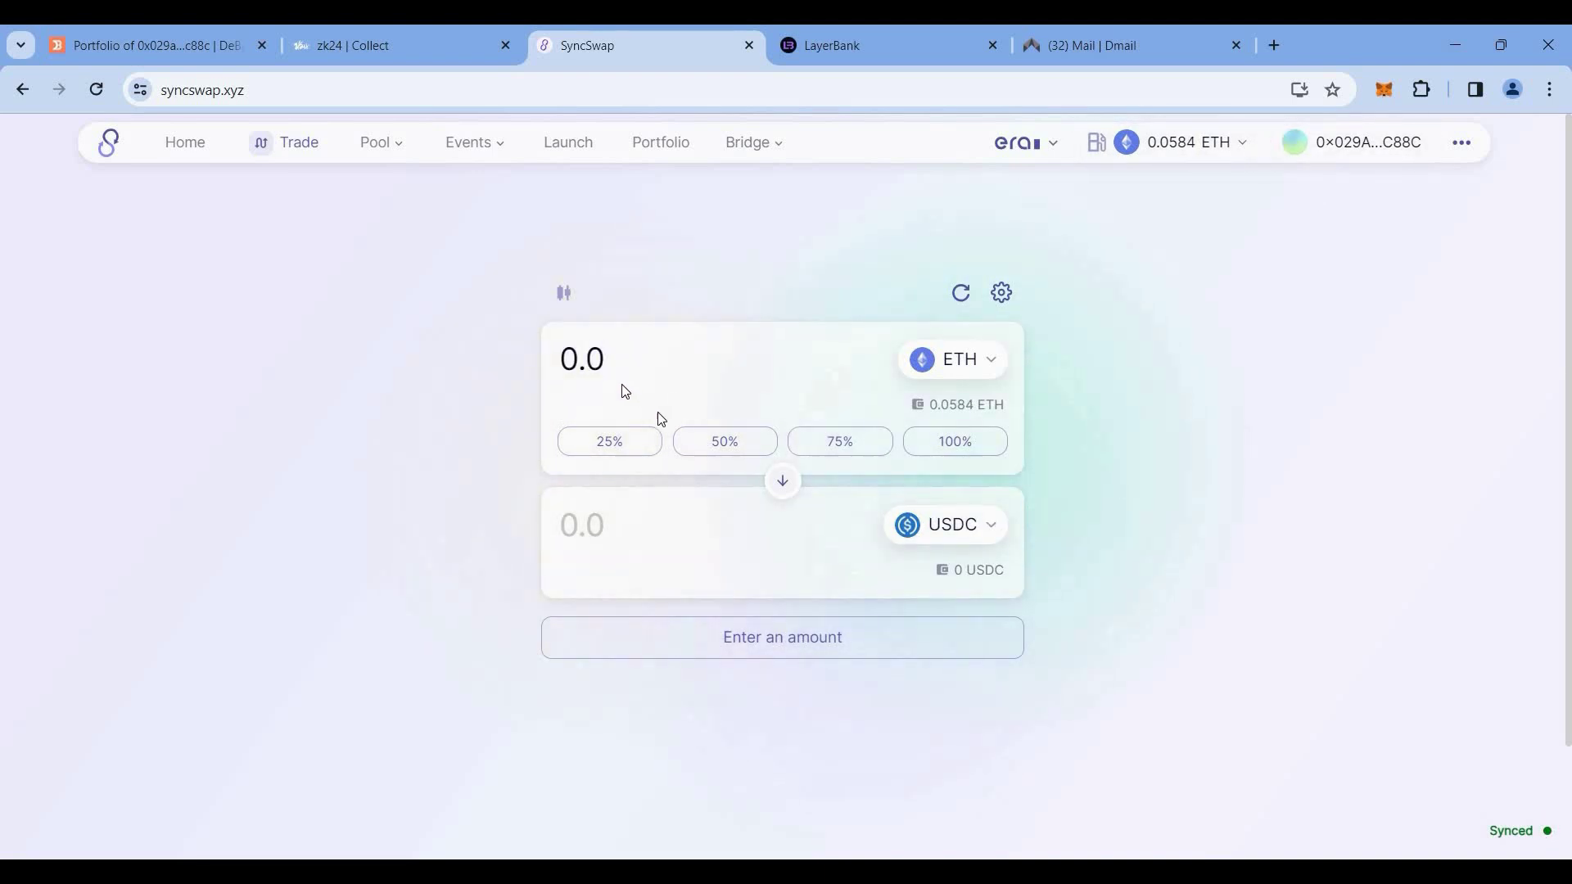
text(5)
click(742, 692)
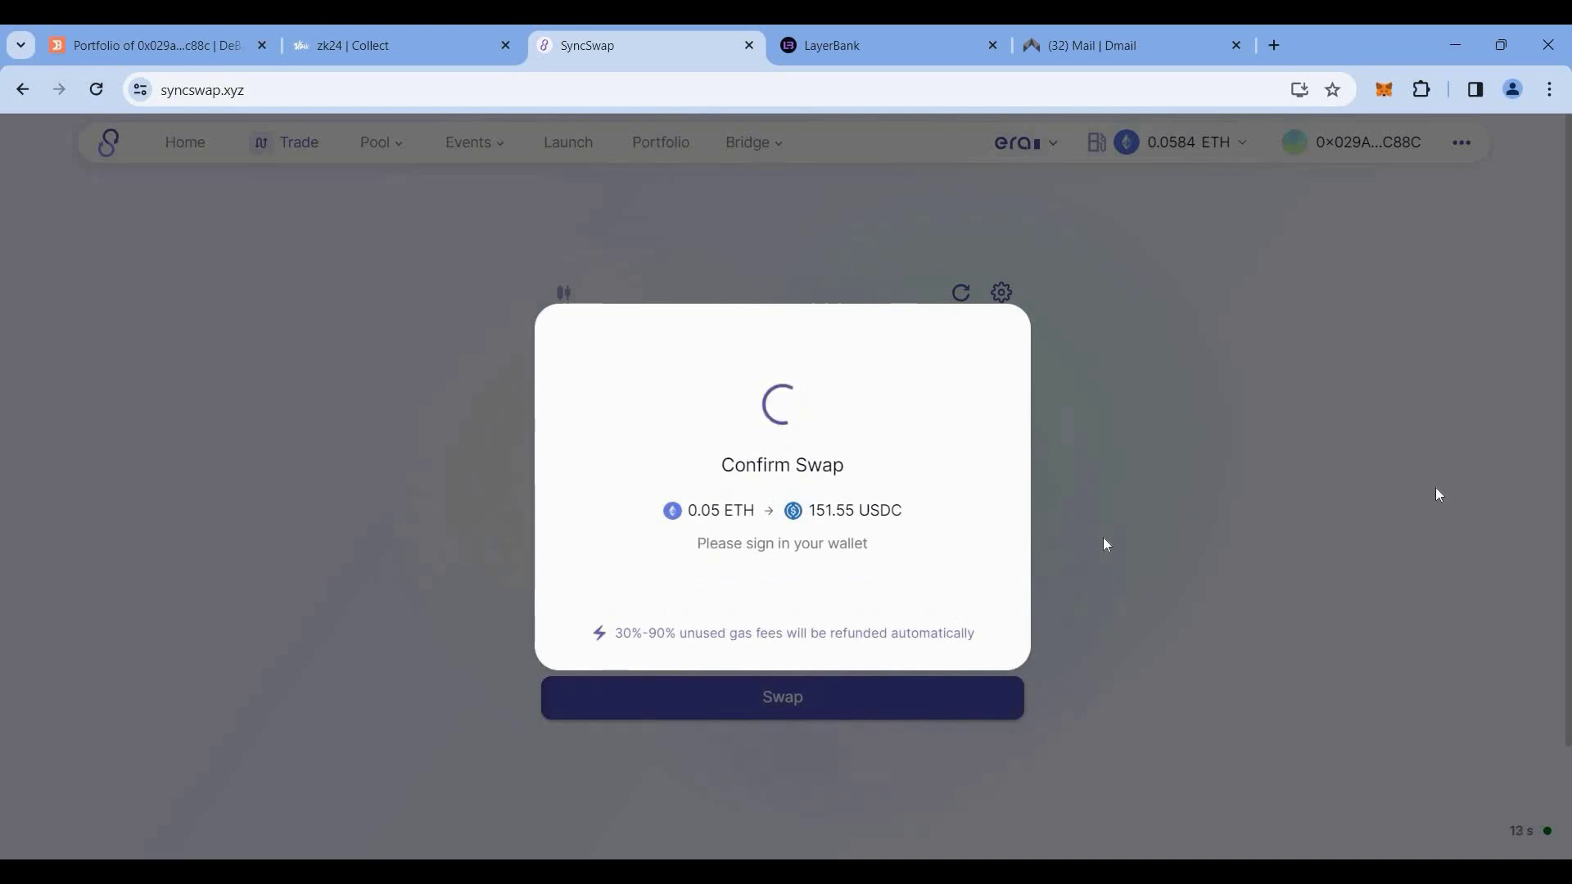
click(1466, 605)
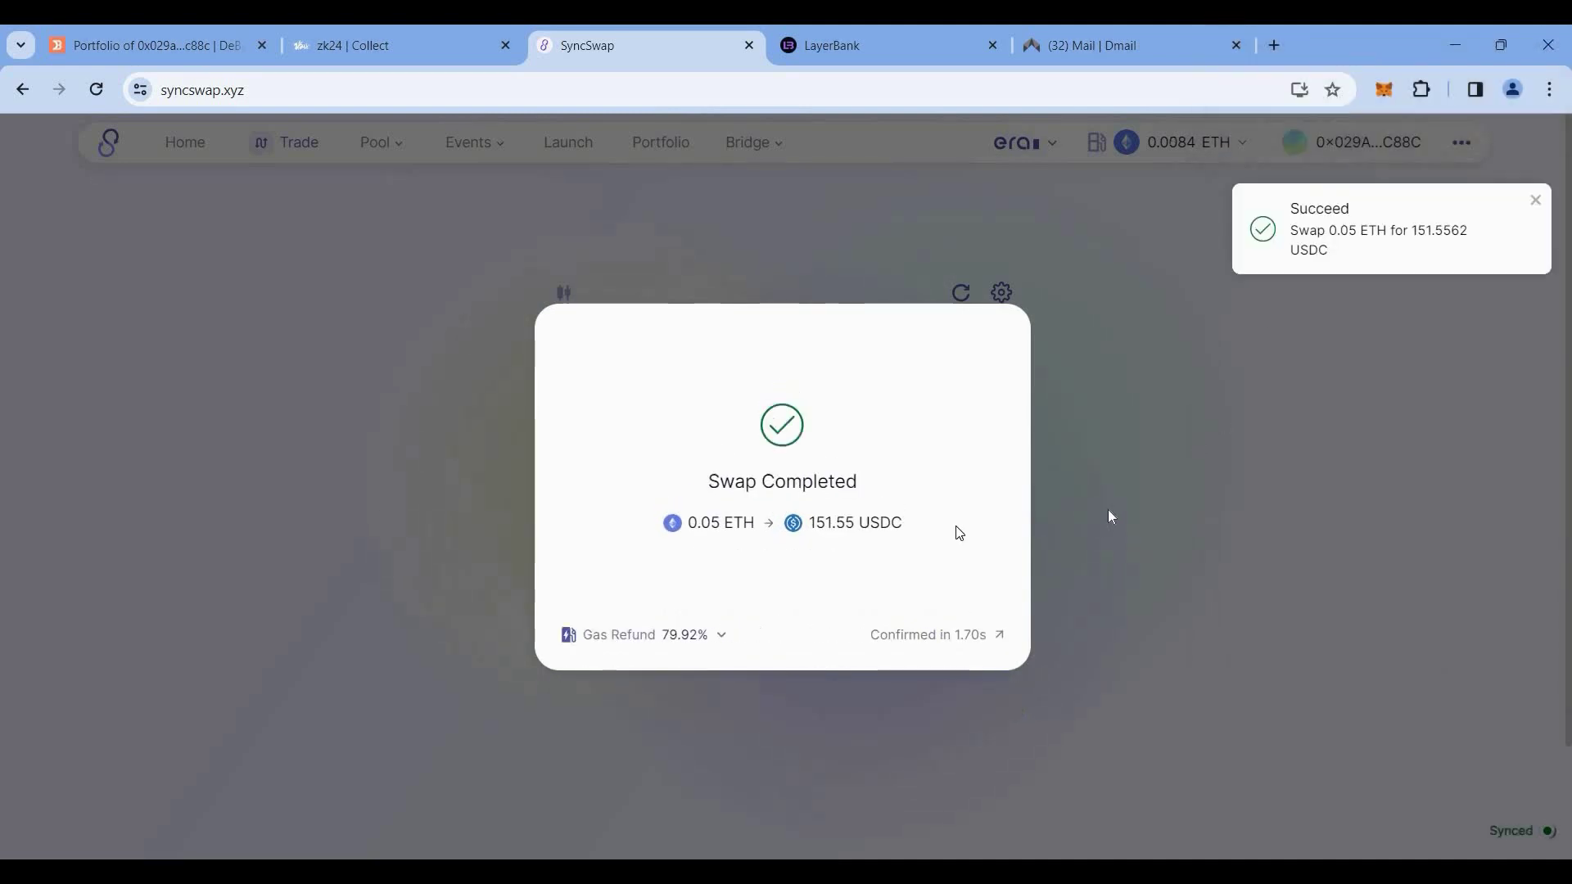
click(1108, 509)
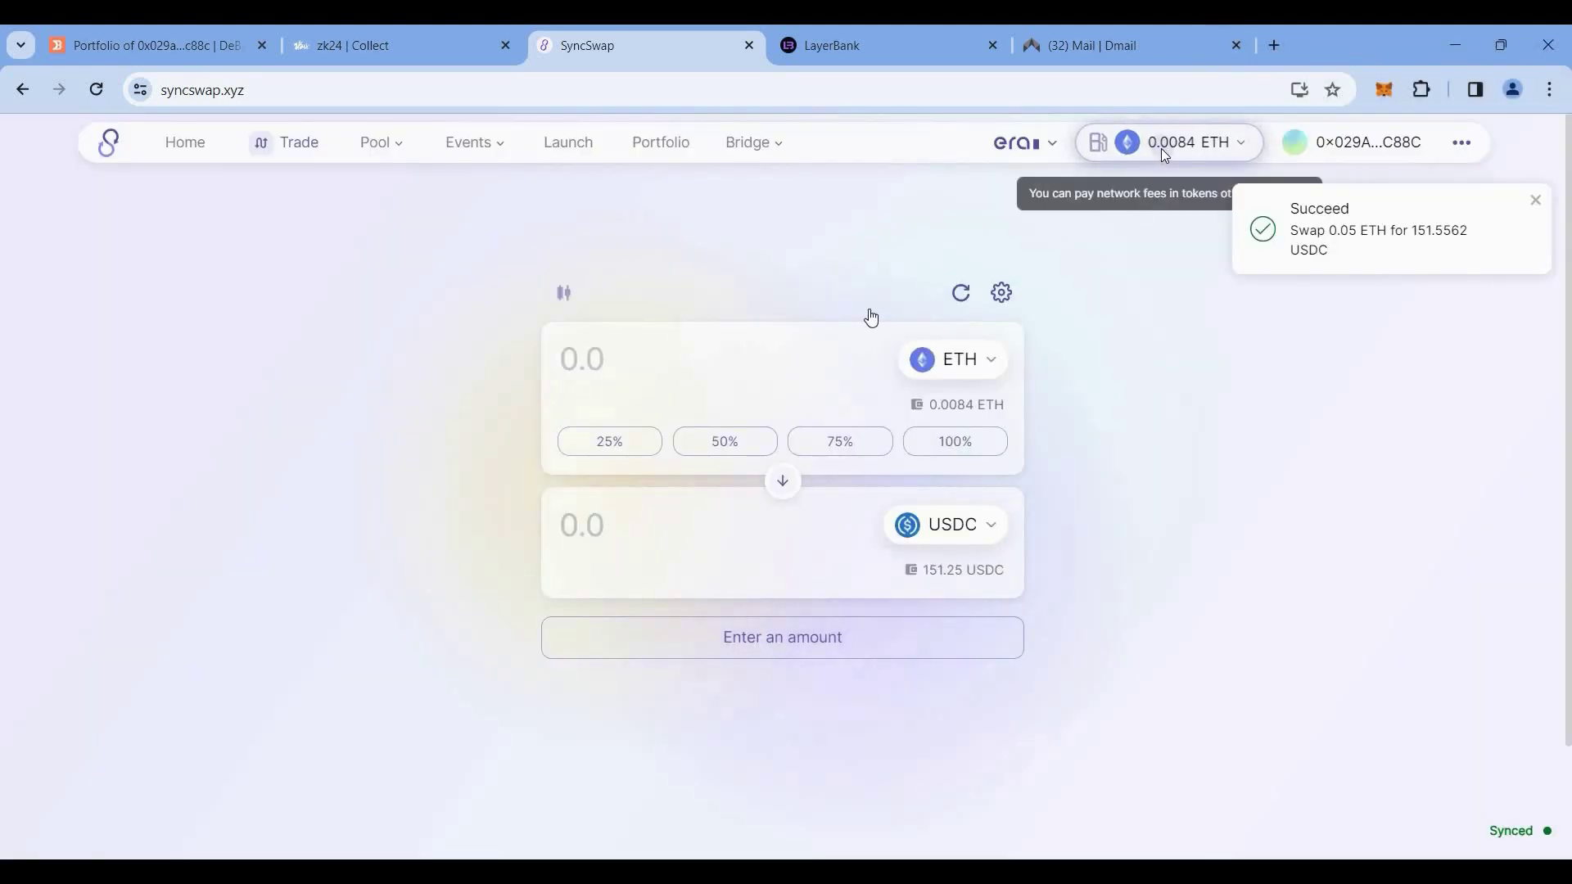
Step: Choose USDC for paying network fees, and set up a reverse swap of 148 USDC to ETH
click(1163, 148)
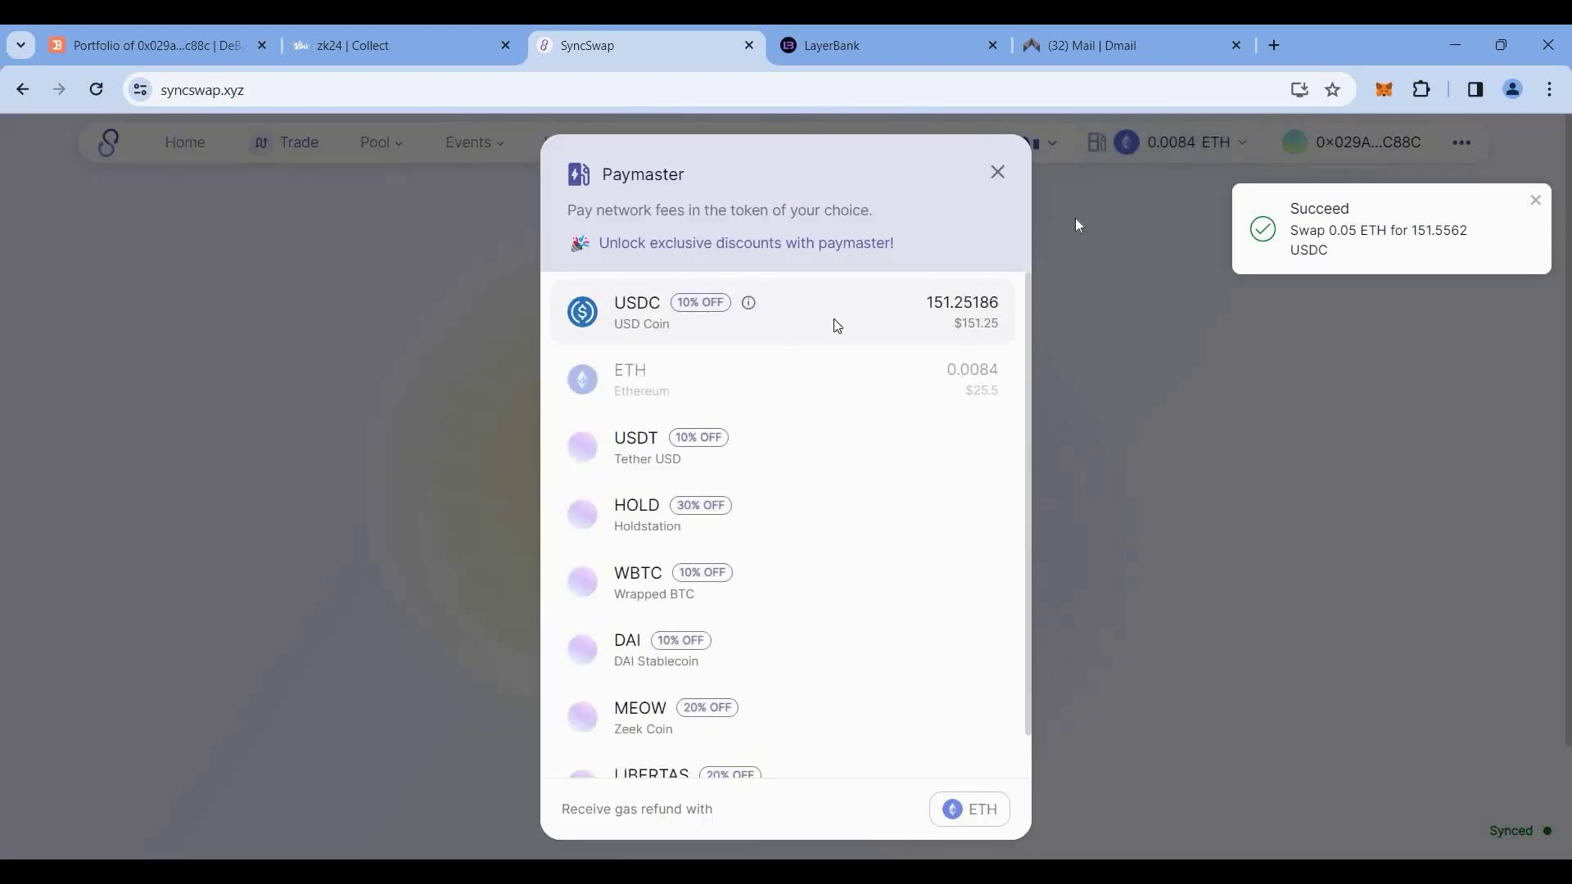
click(1078, 375)
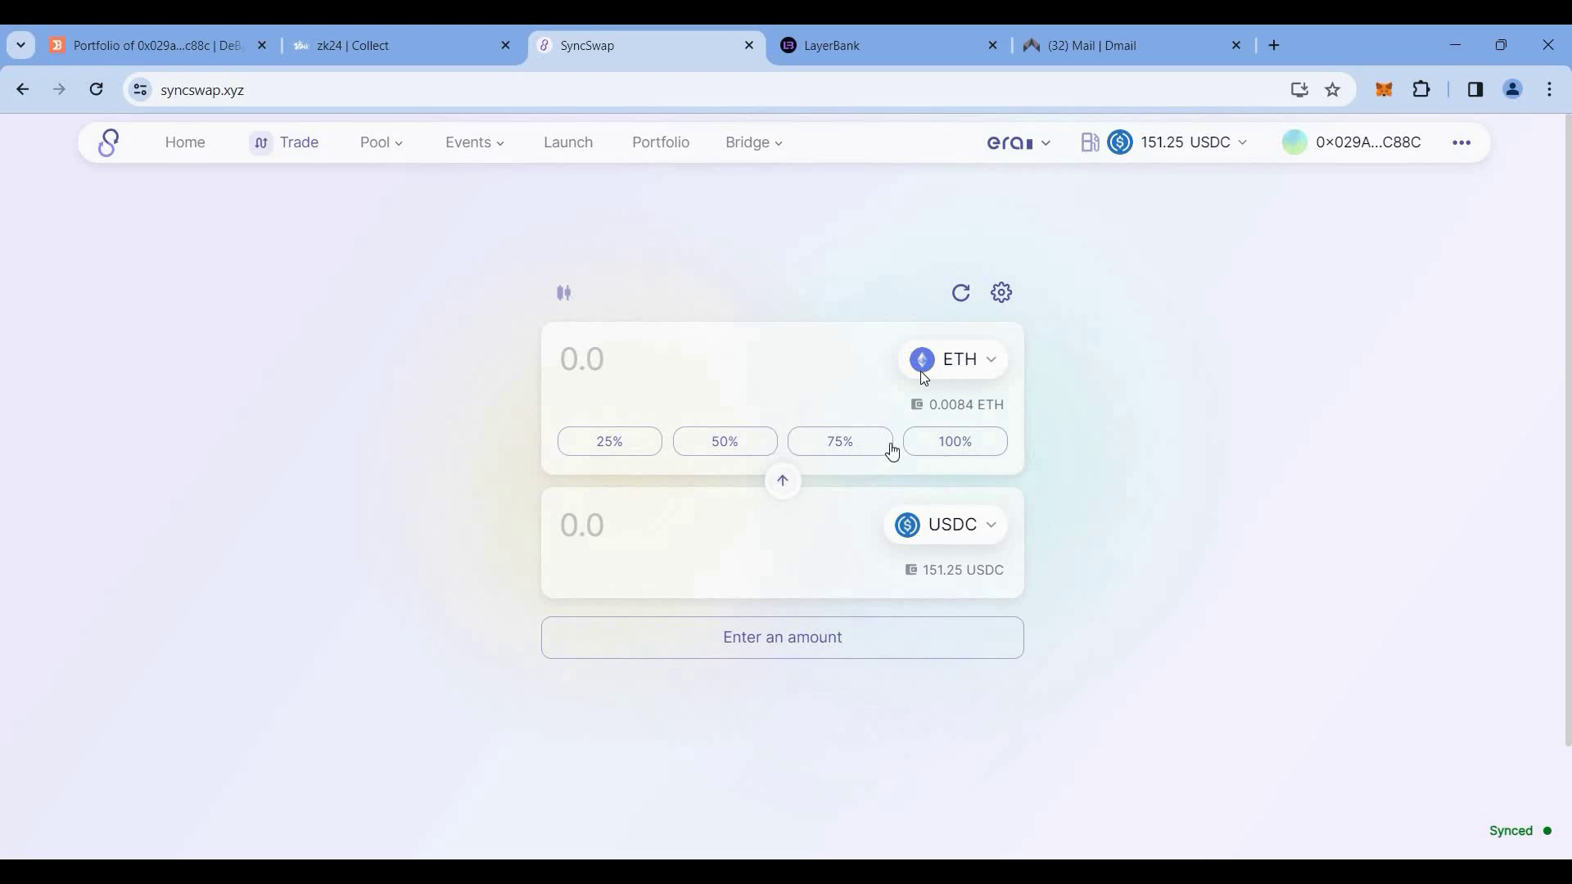
click(783, 481)
click(748, 381)
text(14)
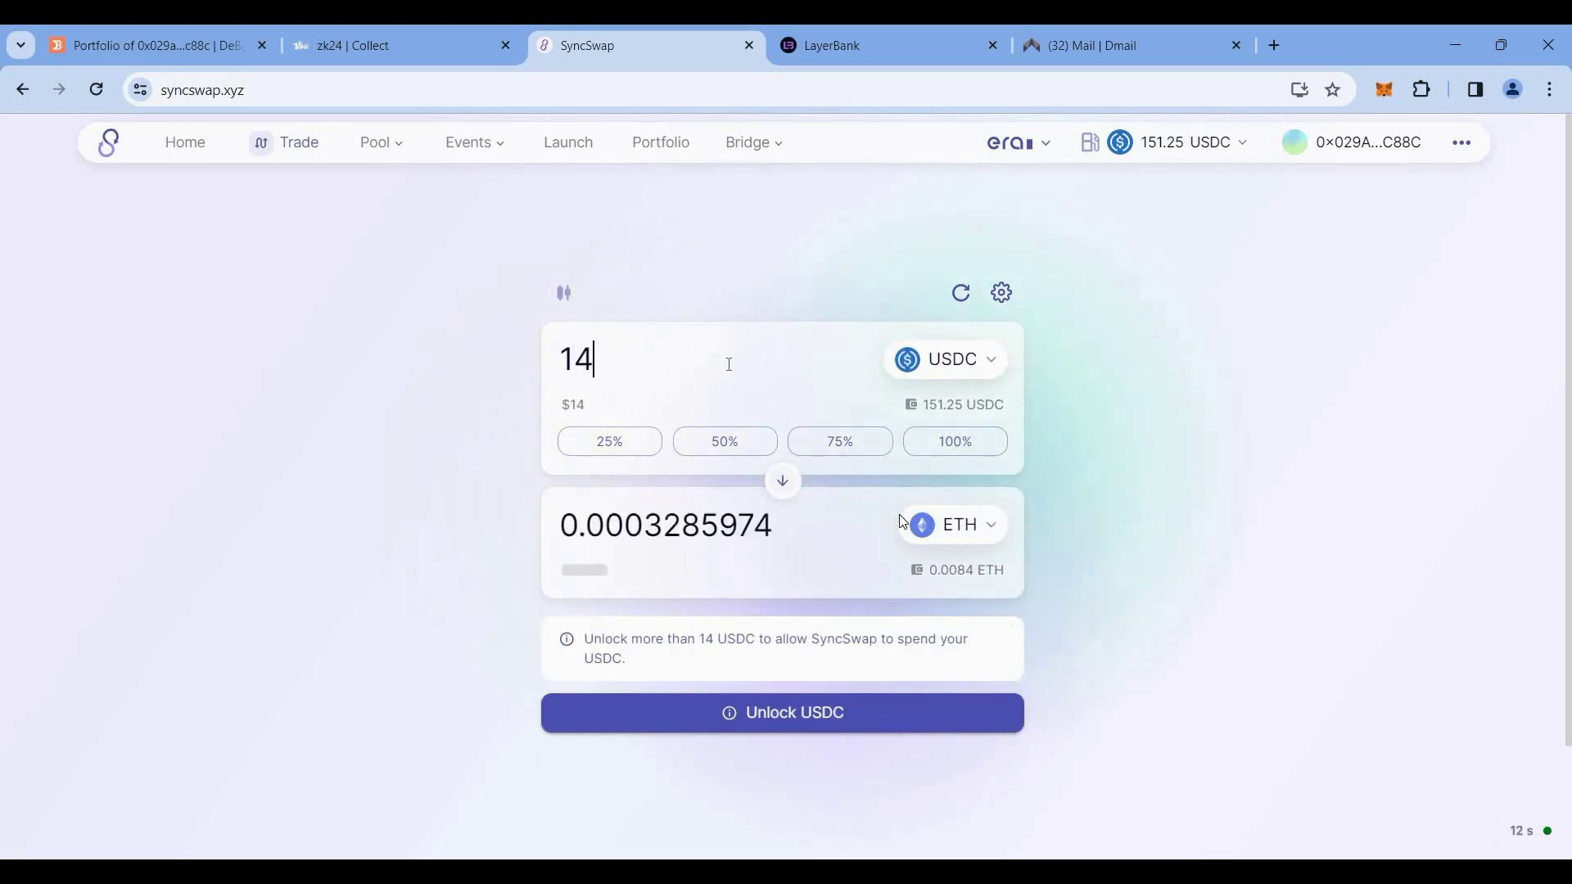
text(8)
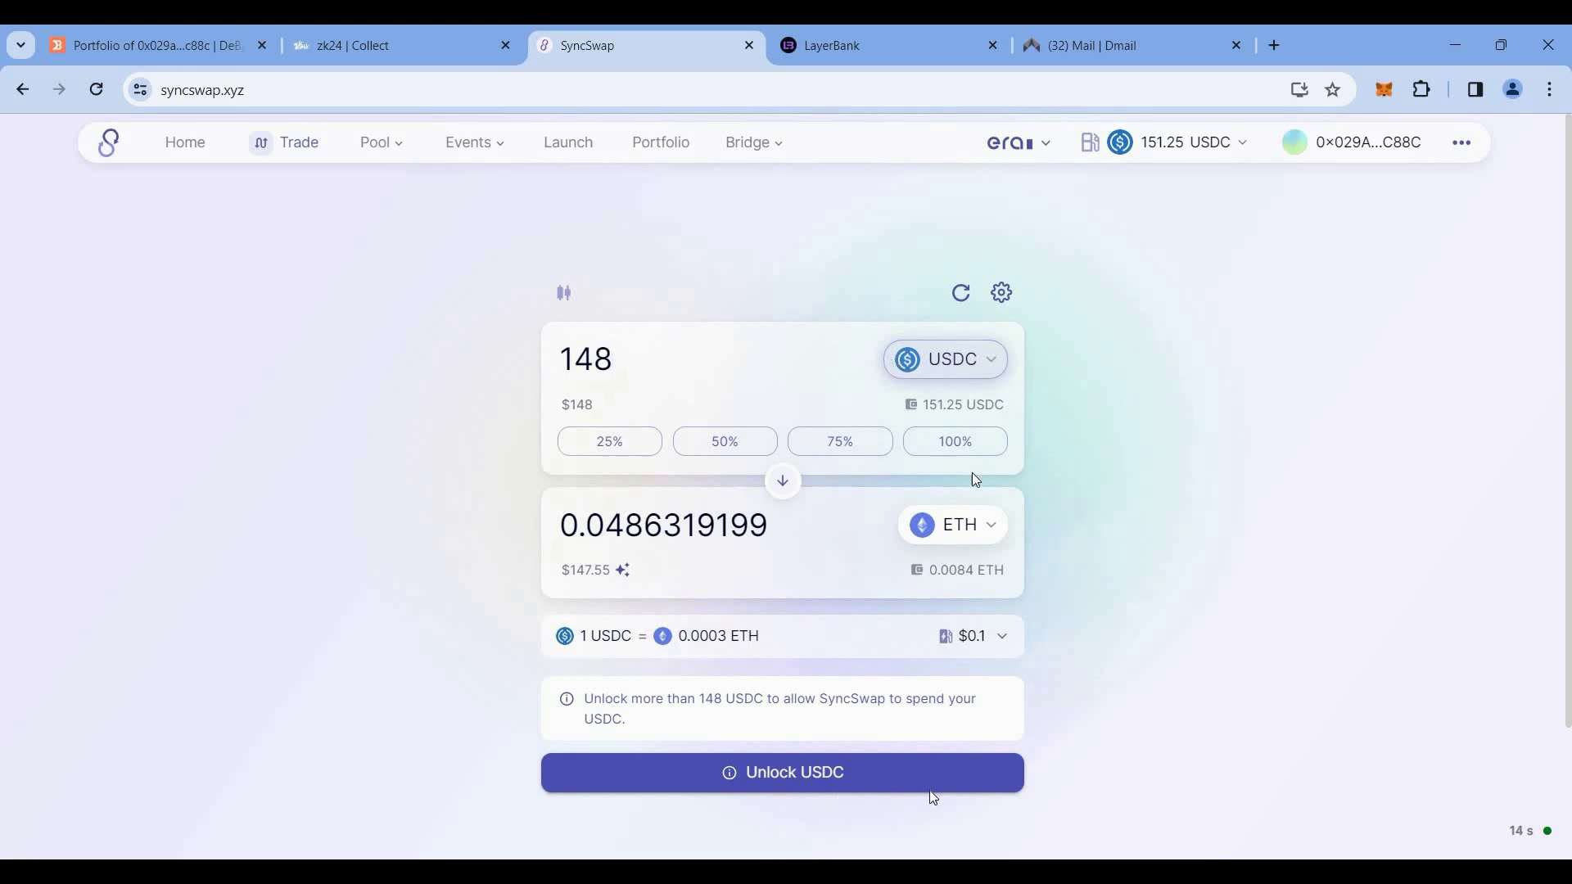
Step: Unlock USDC spending for the 148 USDC swap and sign the request in the wallet
click(893, 772)
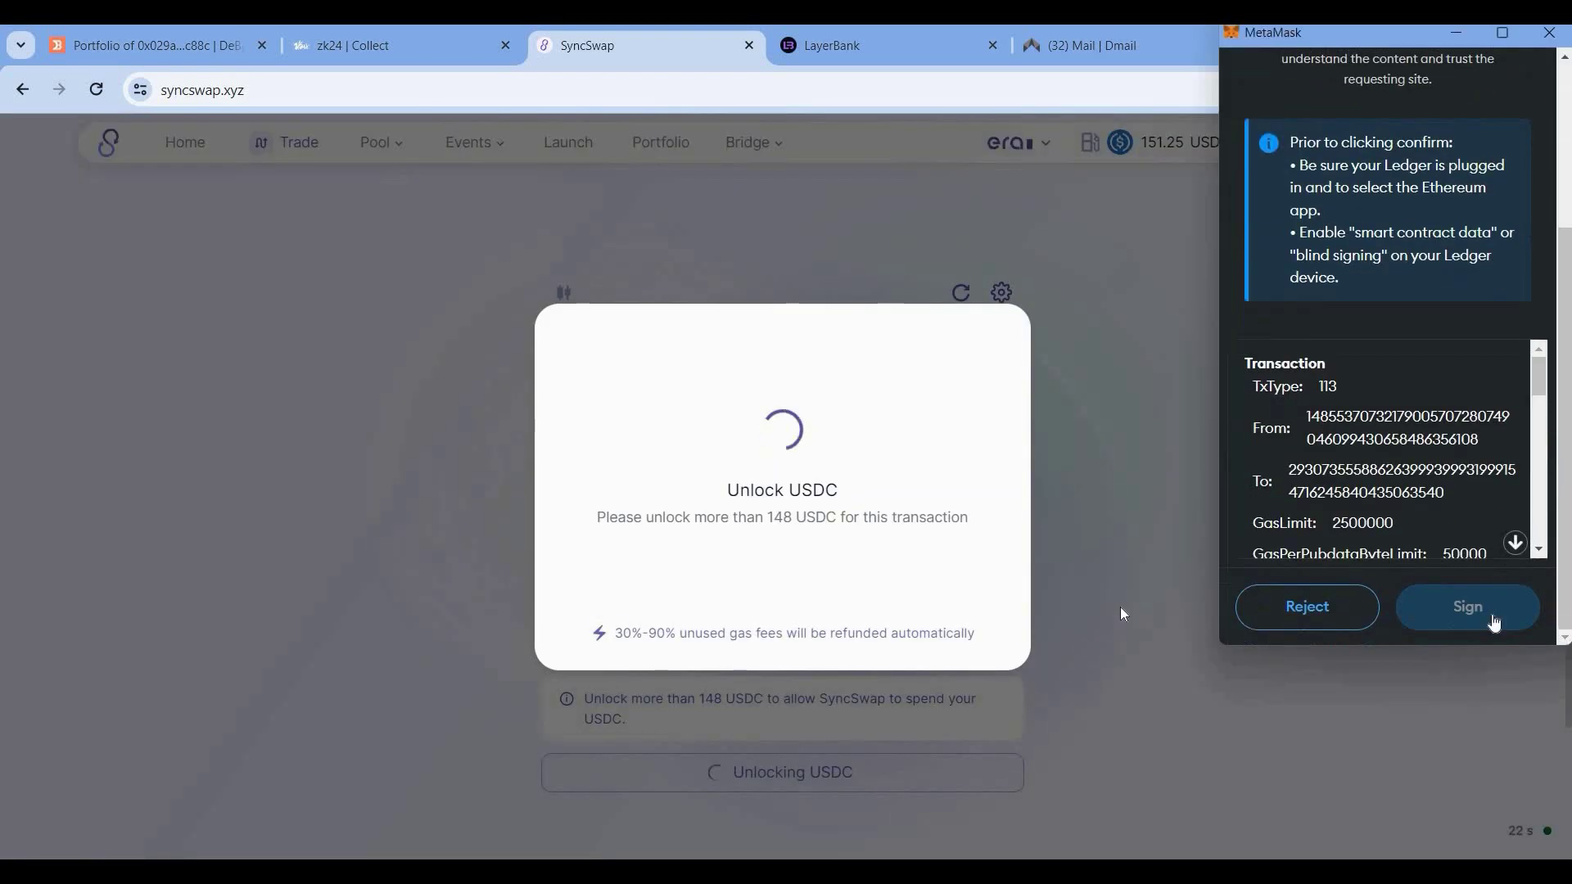
scroll(1474, 491, down, 5)
click(1467, 604)
click(1144, 558)
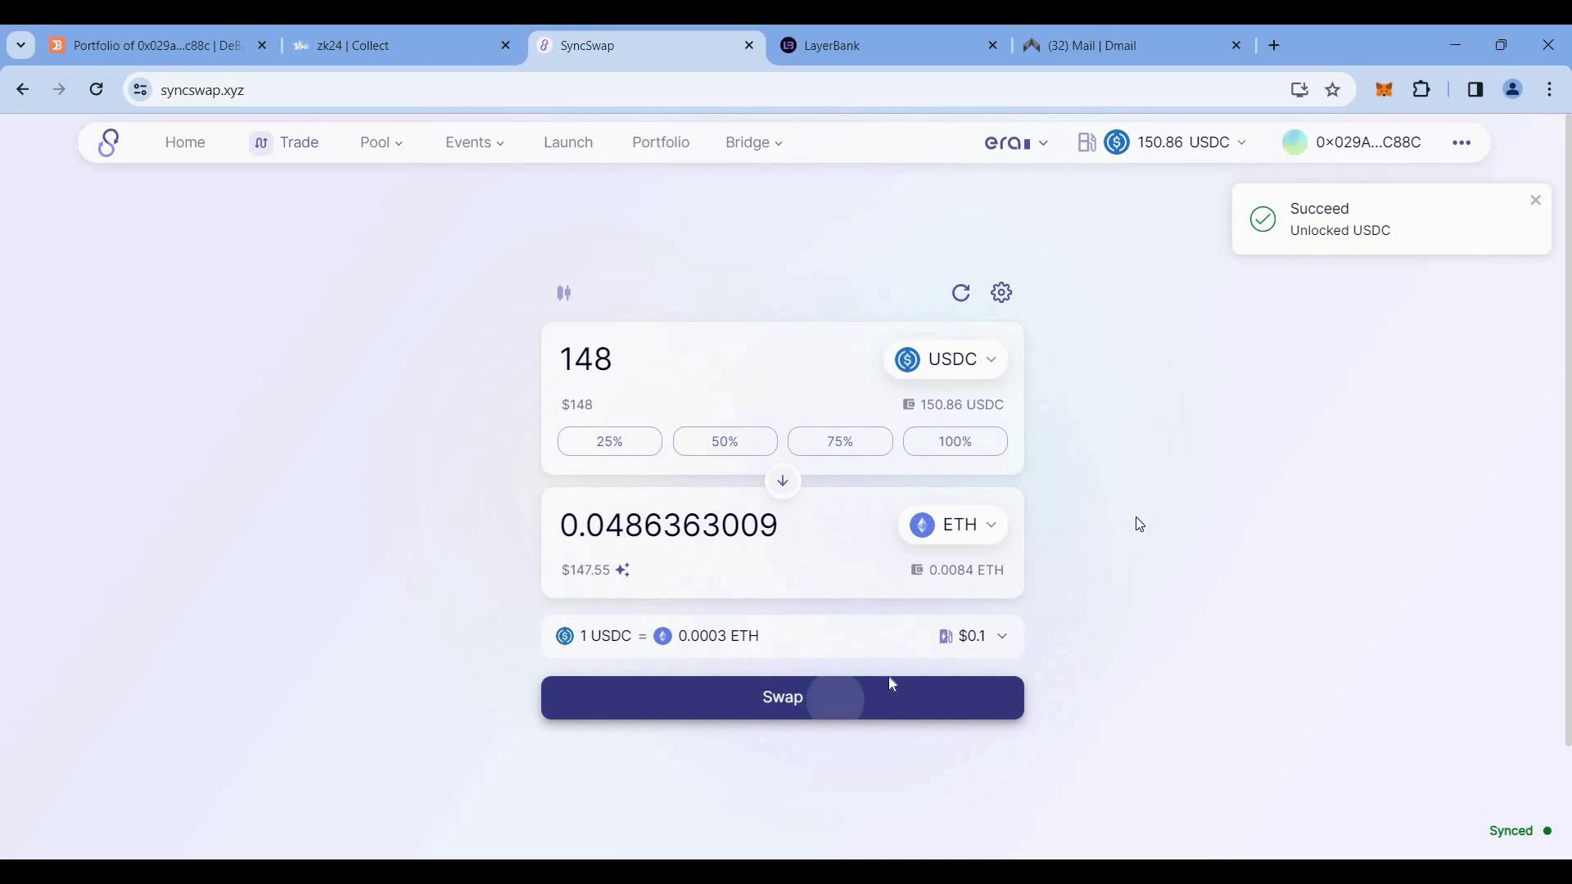
Step: Swap the 148 USDC for ETH, sign the transaction in the wallet and close the completion message
click(938, 695)
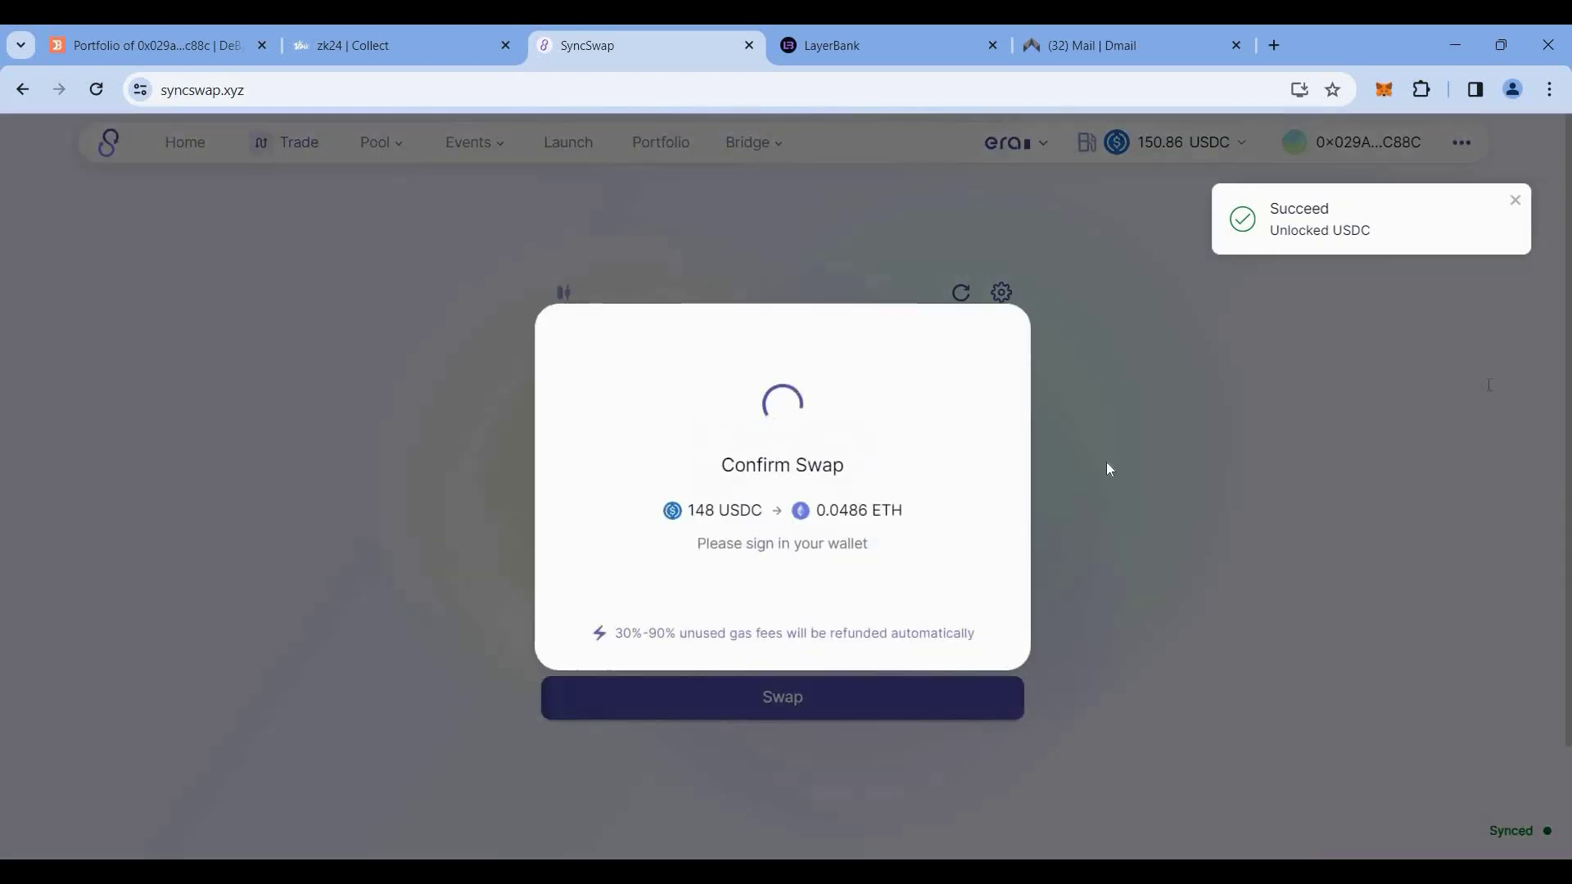
click(1454, 614)
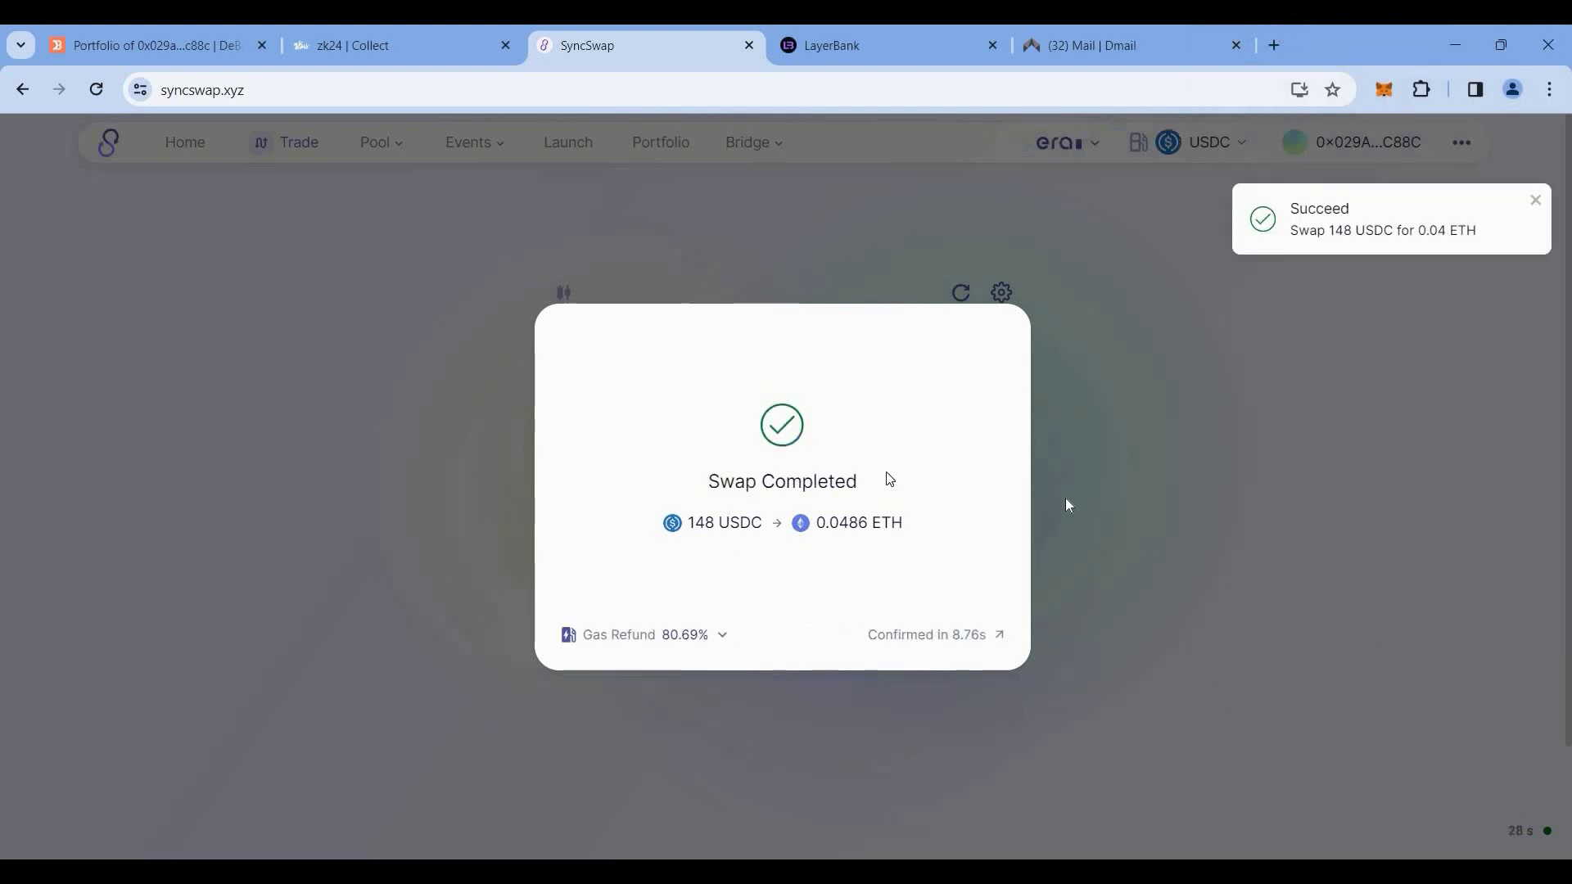
drag(718, 482, 1098, 504)
click(1003, 344)
click(1064, 497)
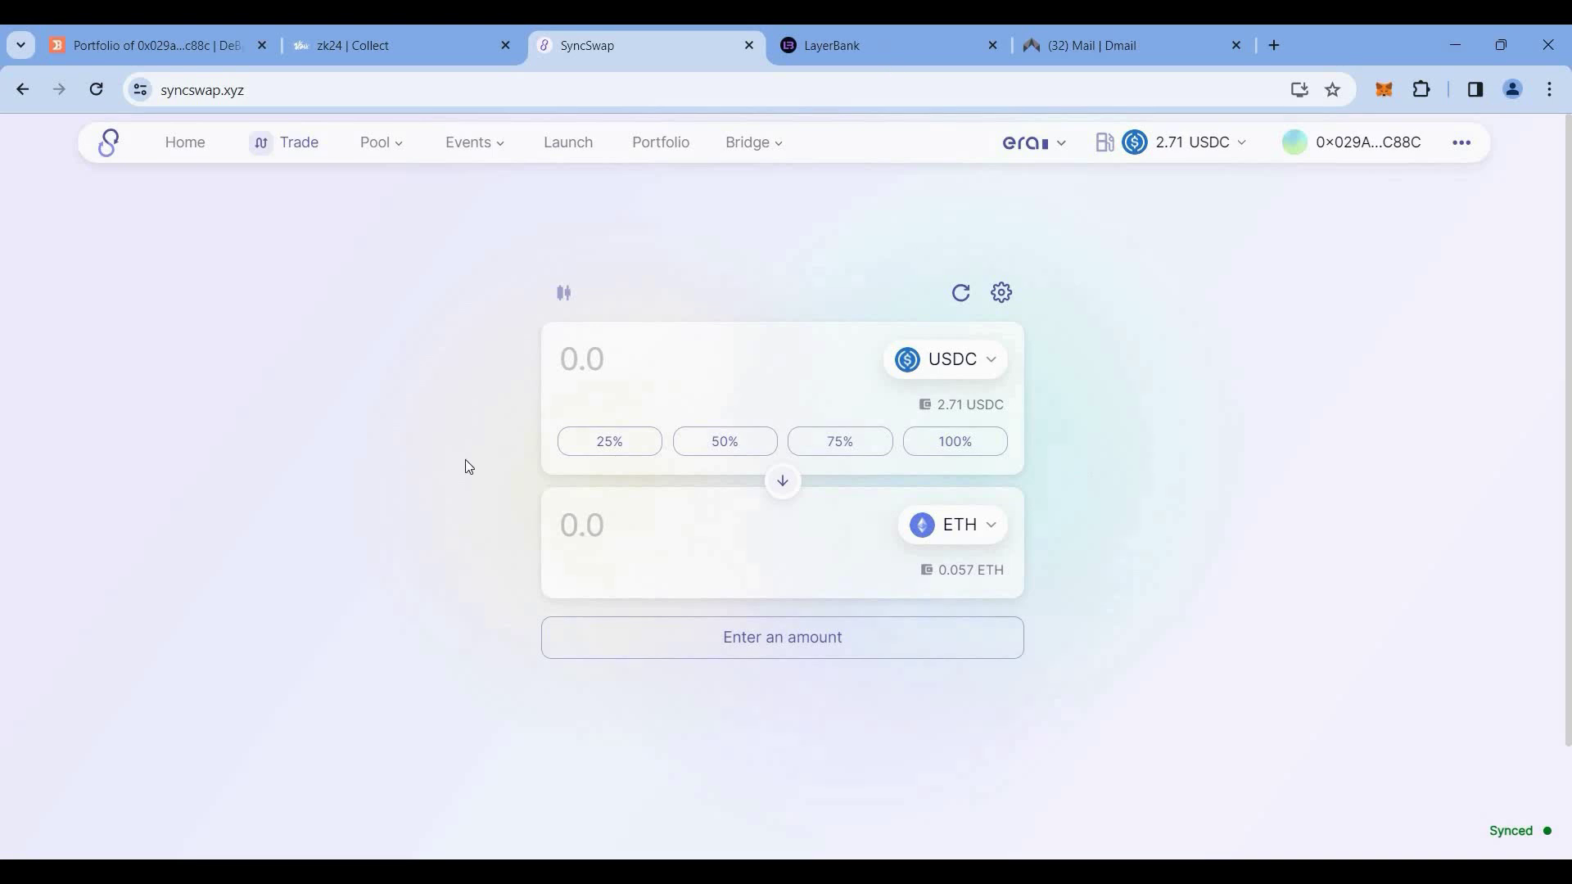
Step: Connect the MetaMask wallet account to the LayerBank site on Scroll
click(891, 66)
click(1380, 162)
click(737, 477)
click(1464, 609)
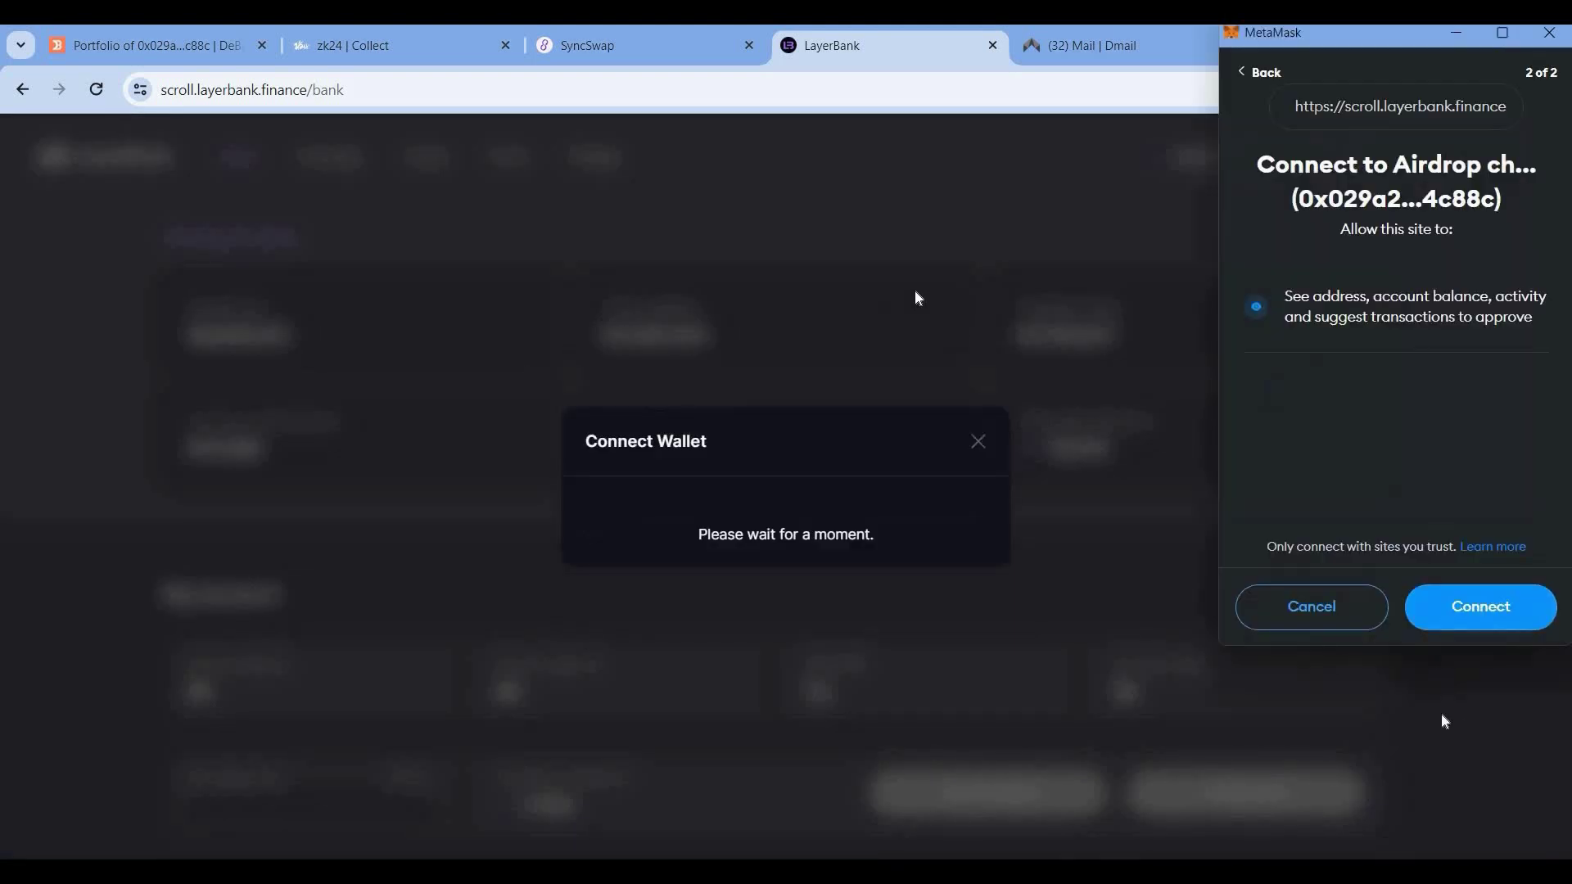
click(1474, 608)
Step: Supply 0.04 ETH to LayerBank's ETH market without looping and confirm the transaction in the wallet
scroll(964, 309, down, 8)
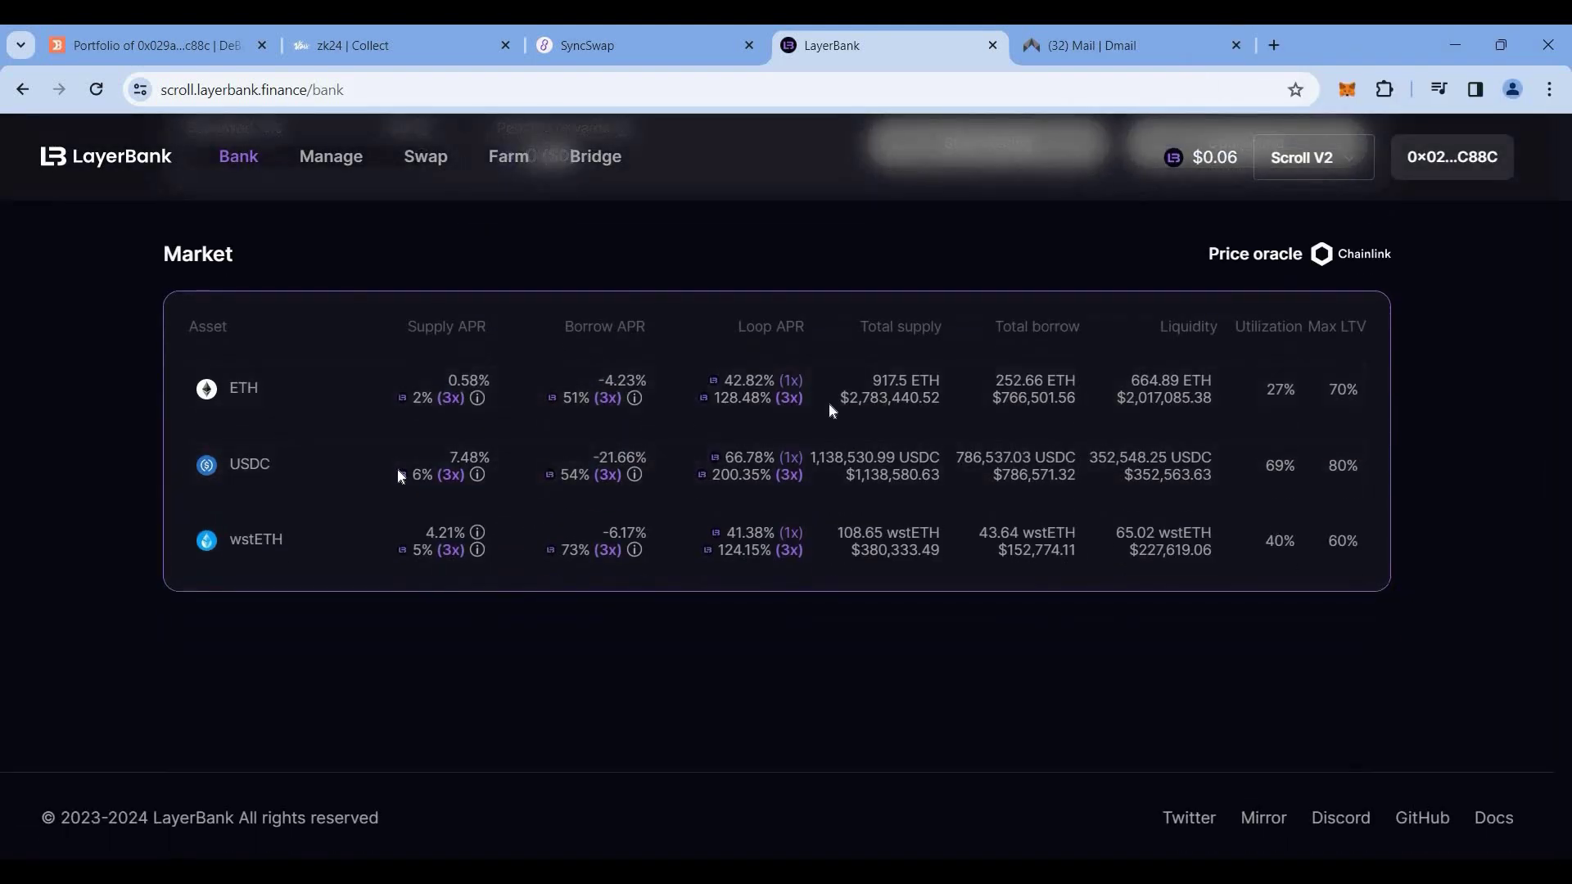
click(348, 407)
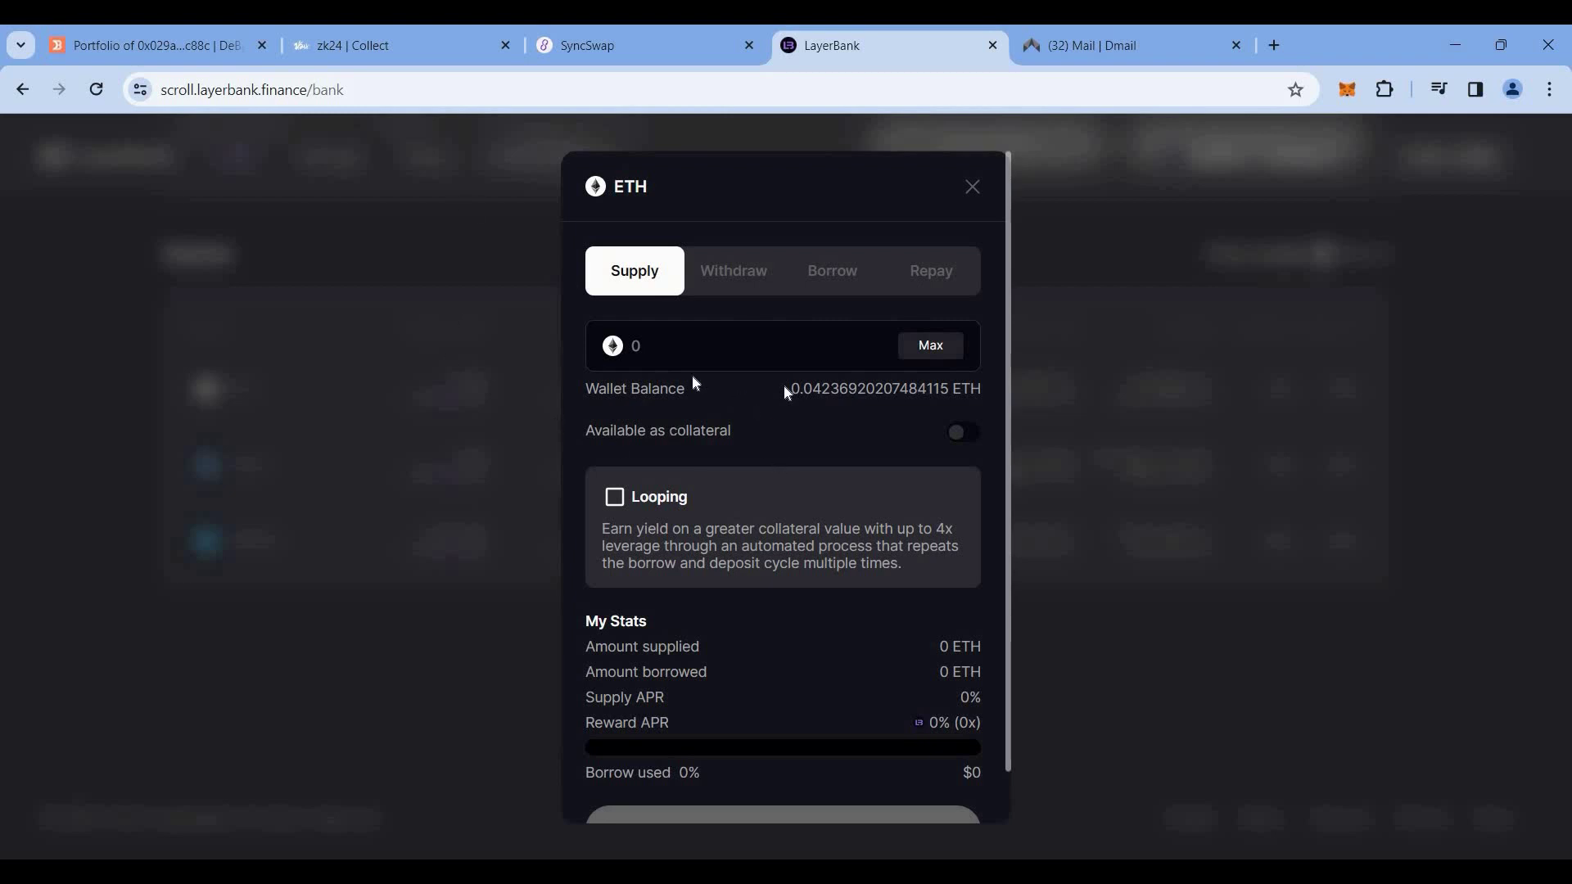
drag(790, 392, 823, 407)
click(715, 355)
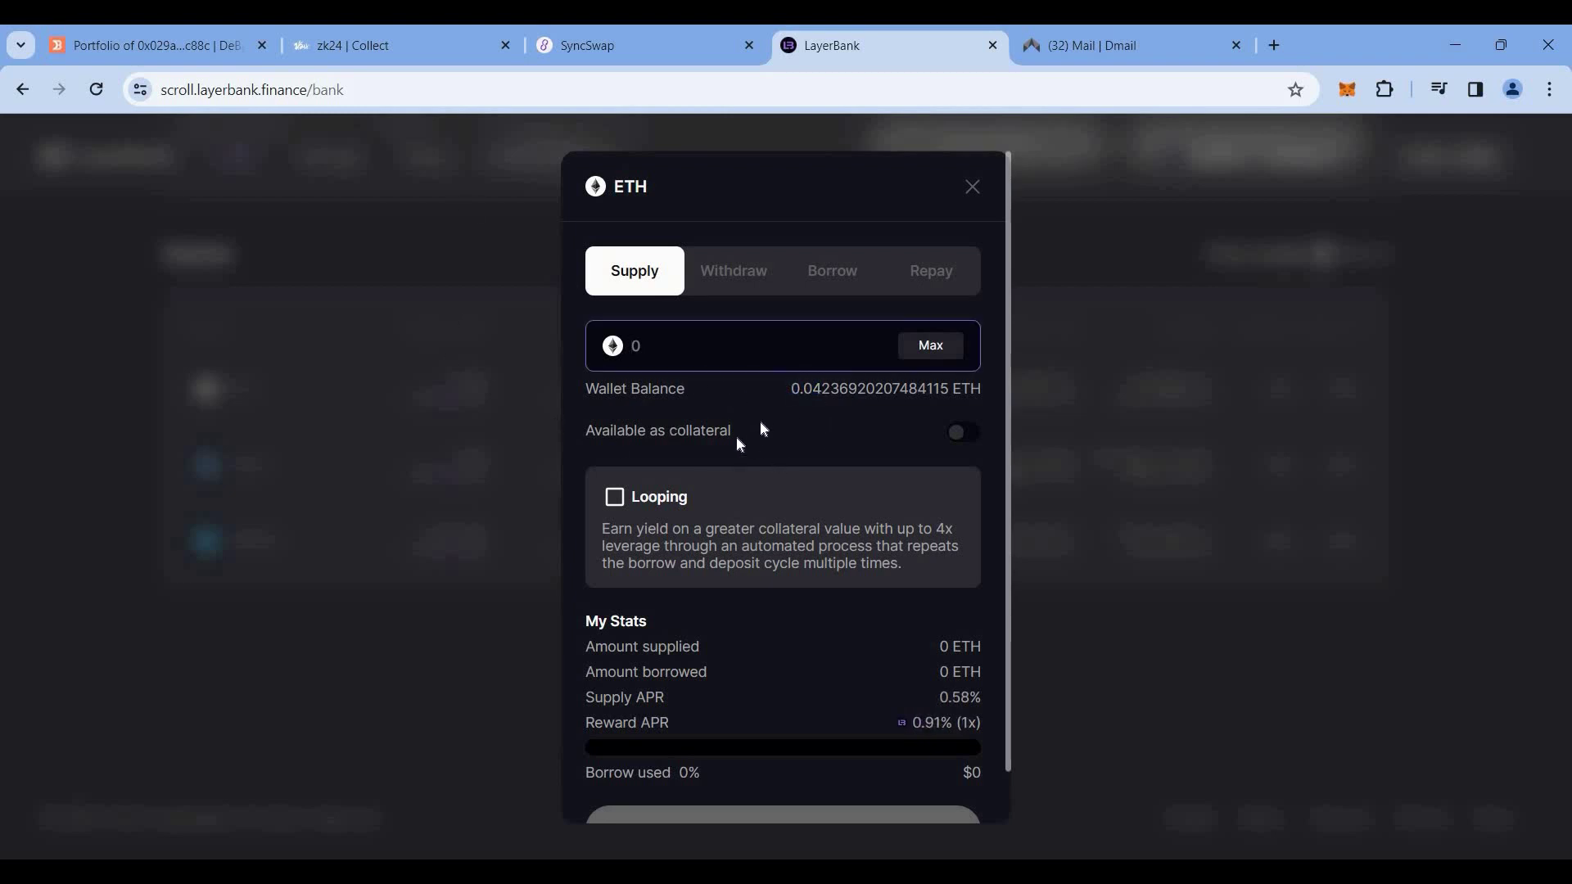
text(0.04)
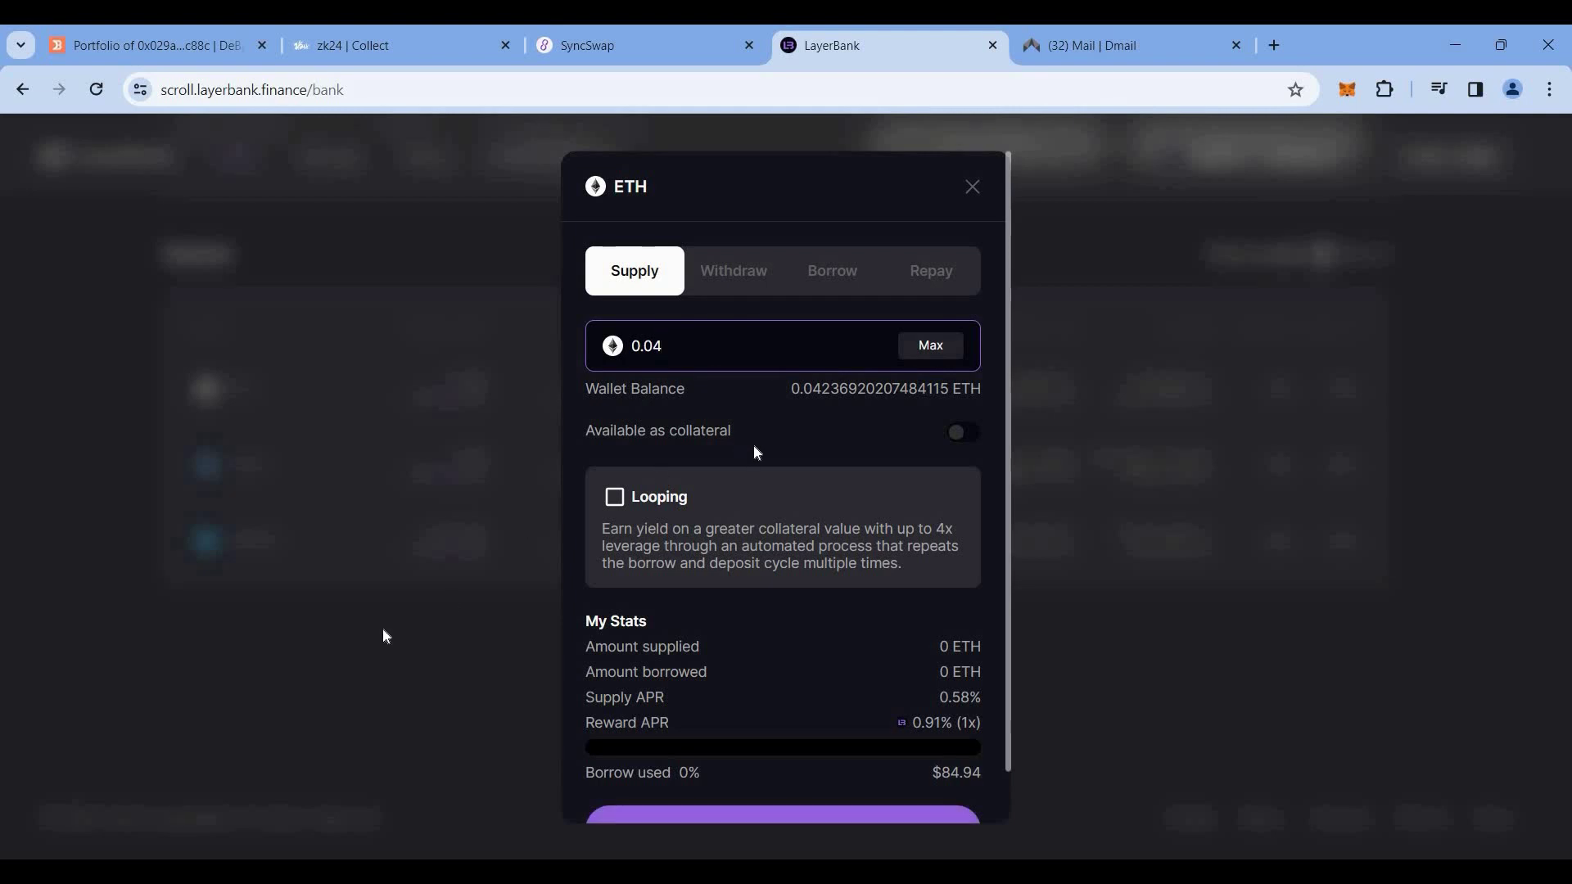
scroll(353, 639, down, 1)
click(901, 770)
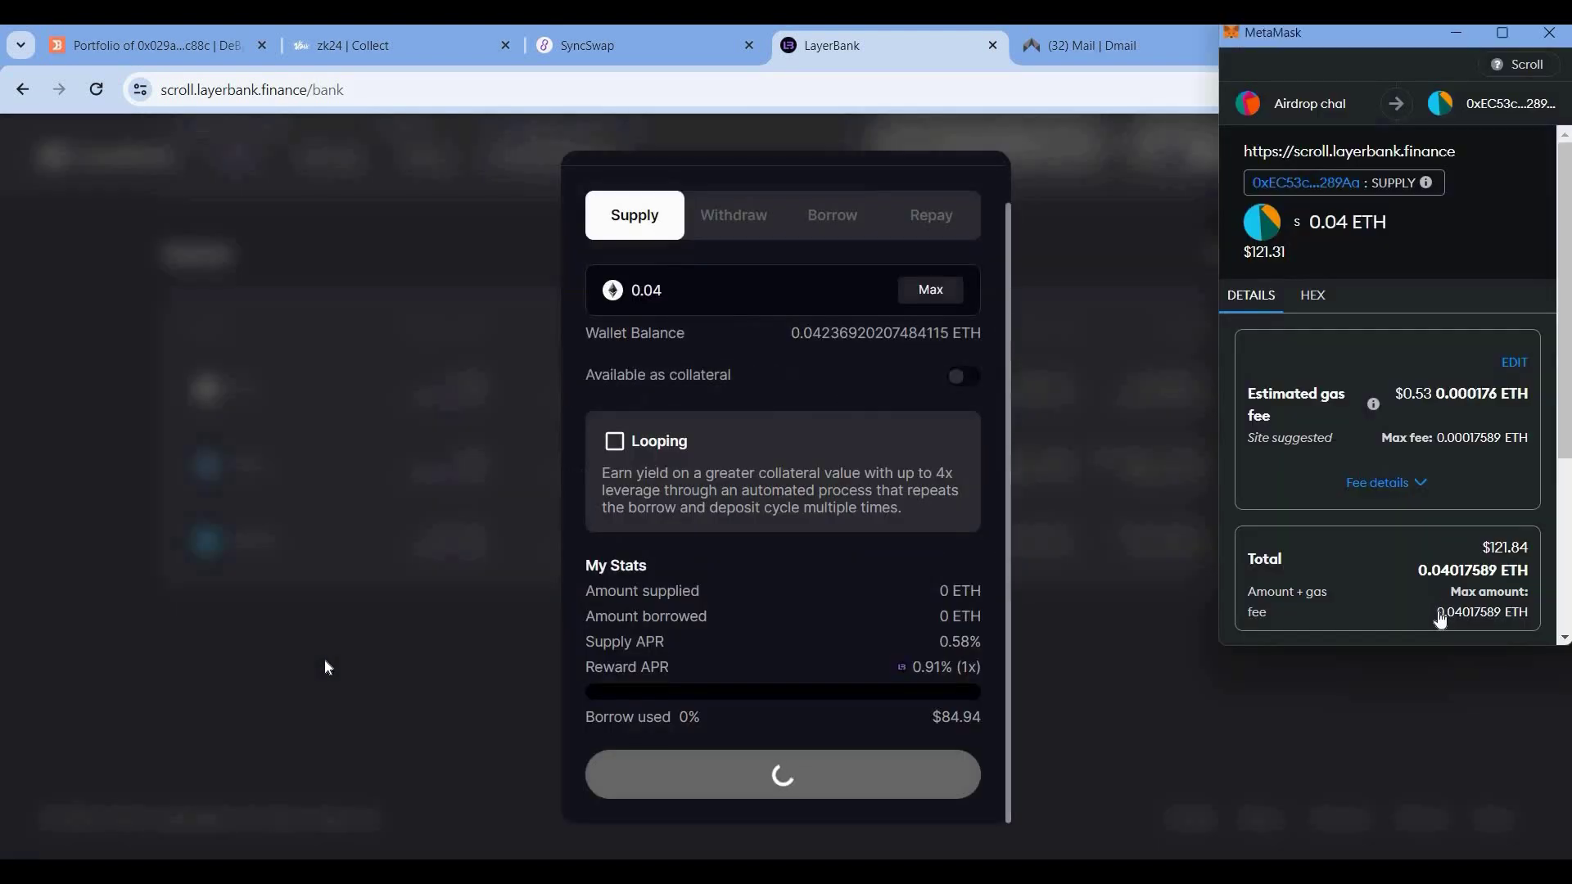
scroll(1439, 621, down, 4)
click(1467, 605)
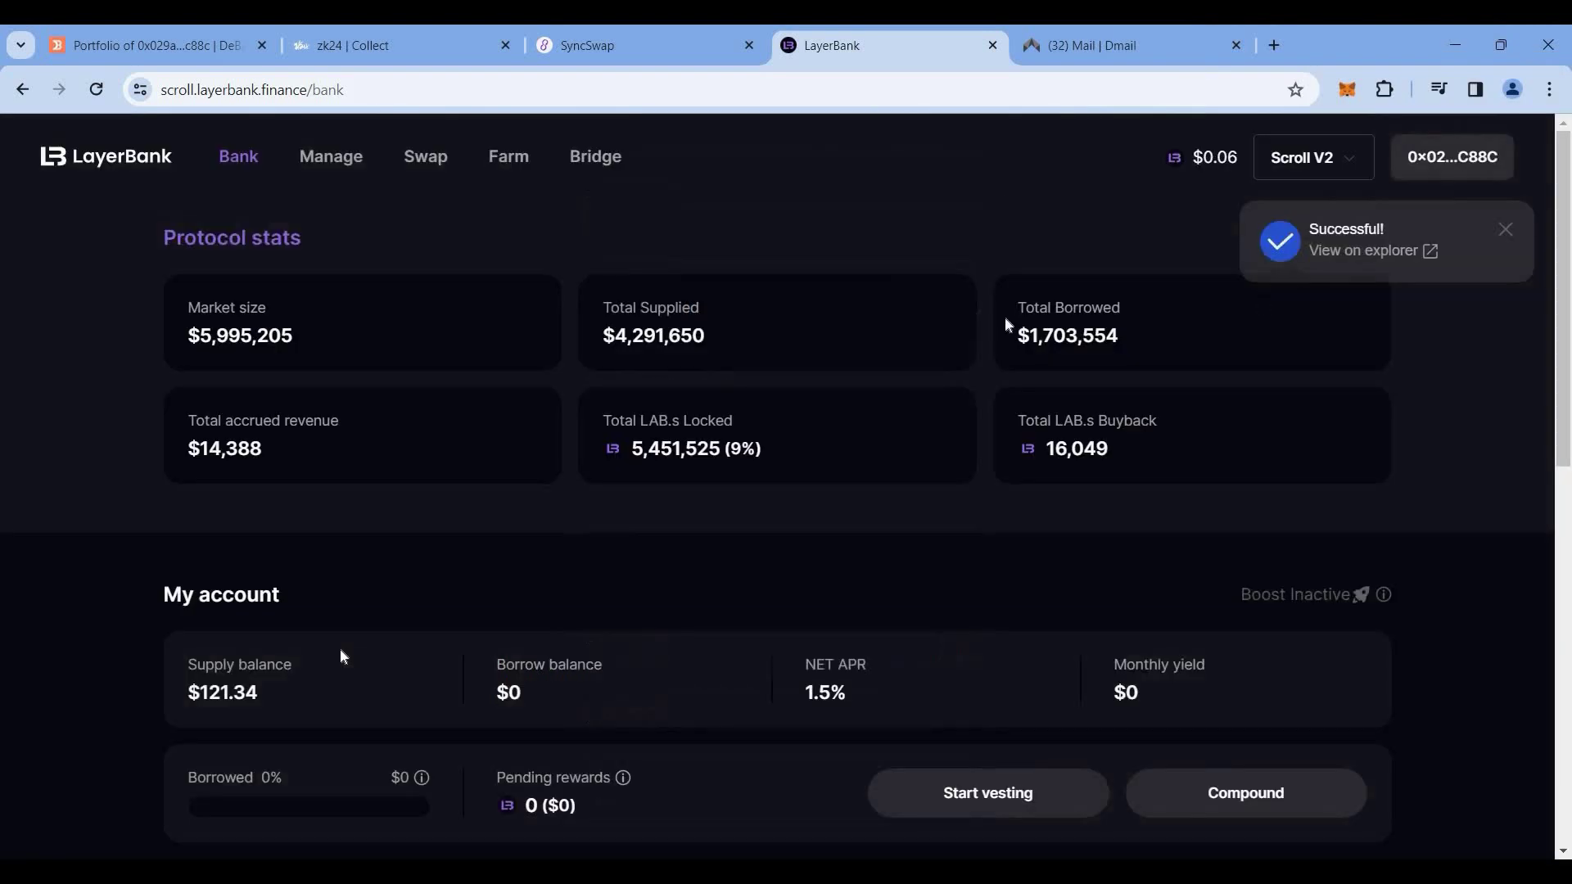
Step: Switch to Dmail, start a new message, set its network to Linea Mainnet and approve the network switch in the wallet
click(1095, 37)
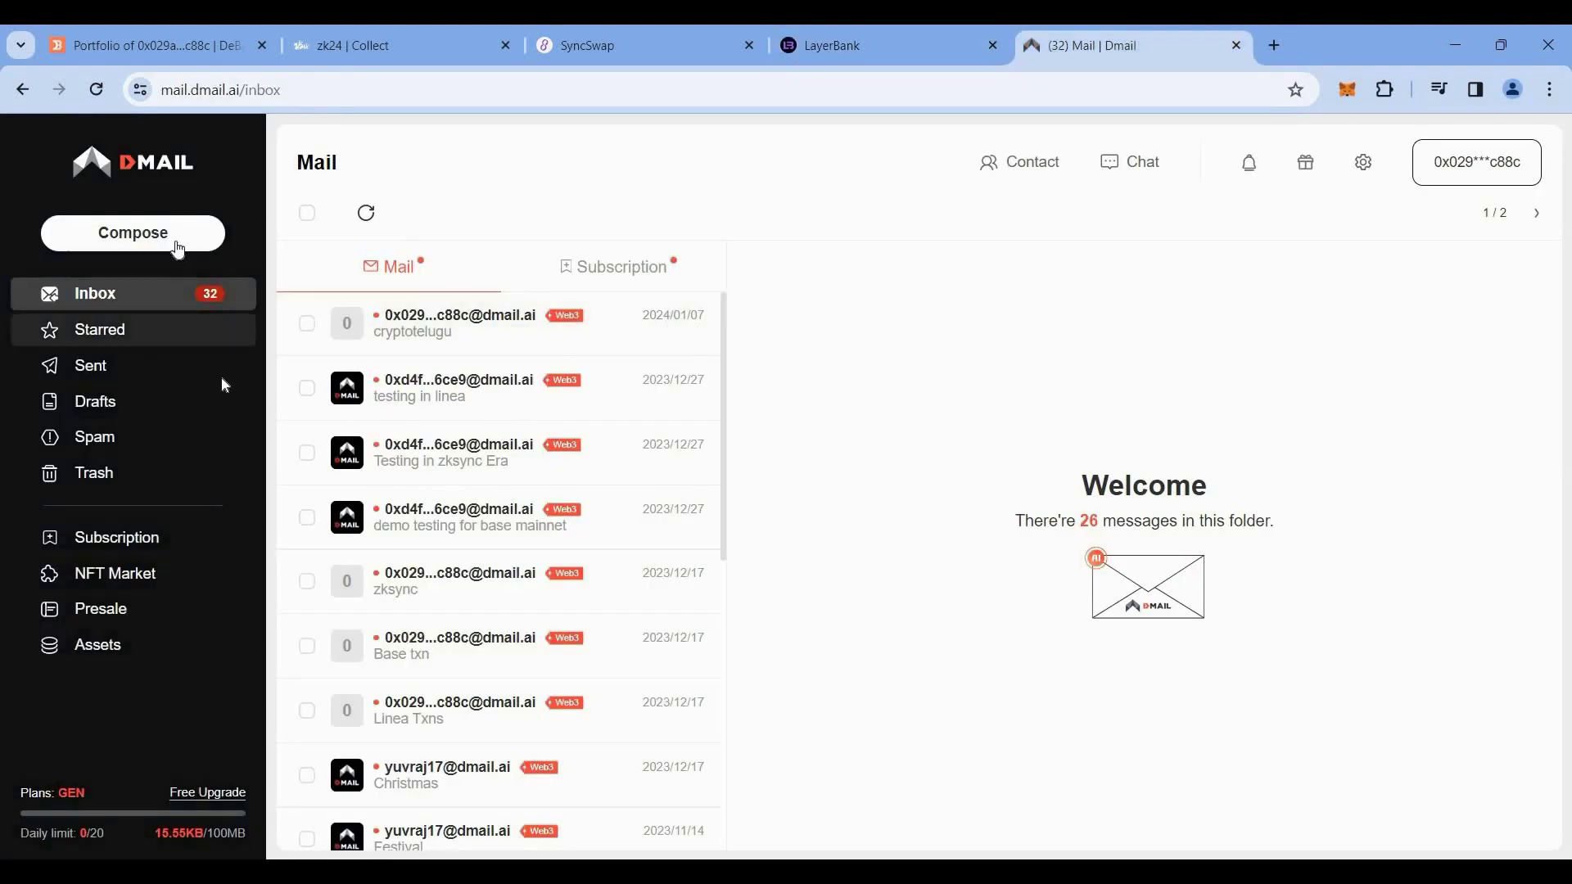
click(133, 232)
click(1163, 815)
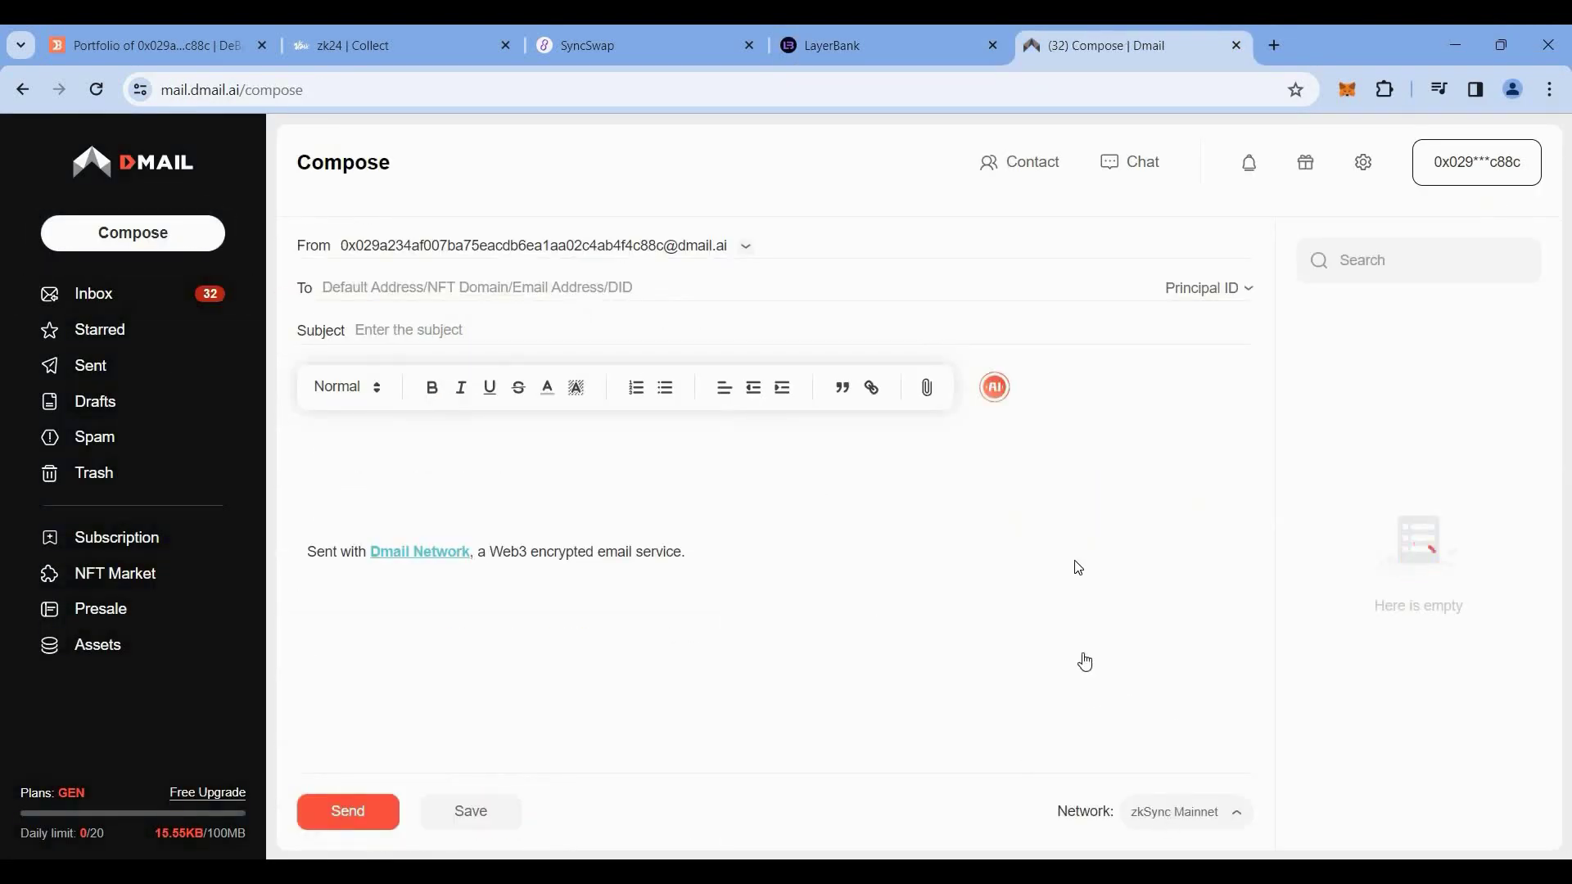
click(1116, 505)
click(1466, 604)
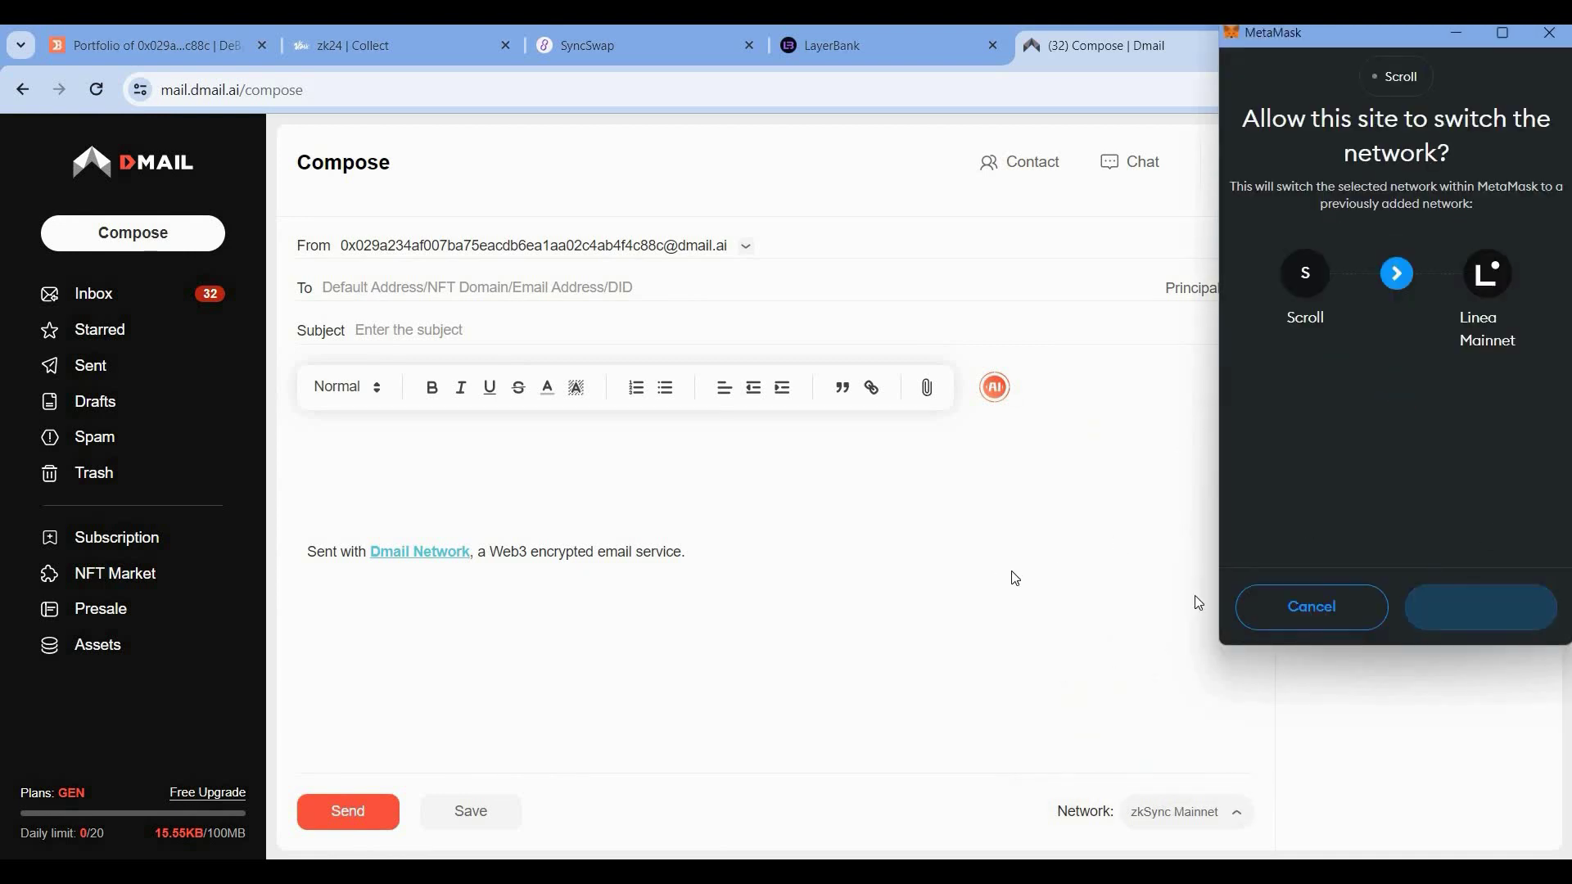
Step: Copy the account's own default Dmail address and paste it as the recipient of the Linea message
click(1493, 314)
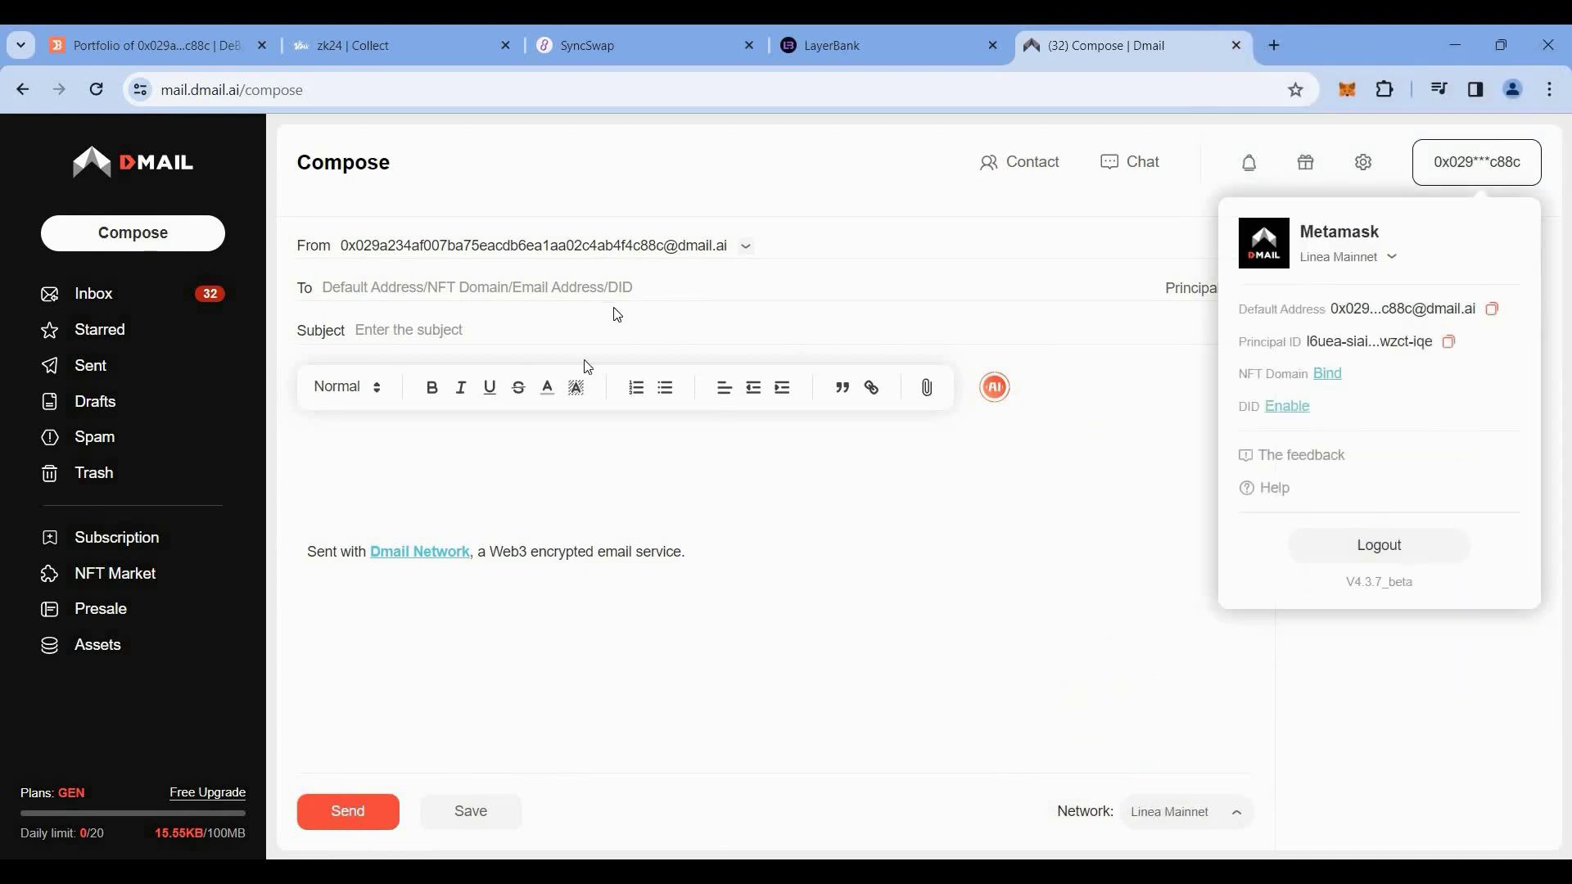
click(510, 293)
right_click(509, 293)
click(571, 490)
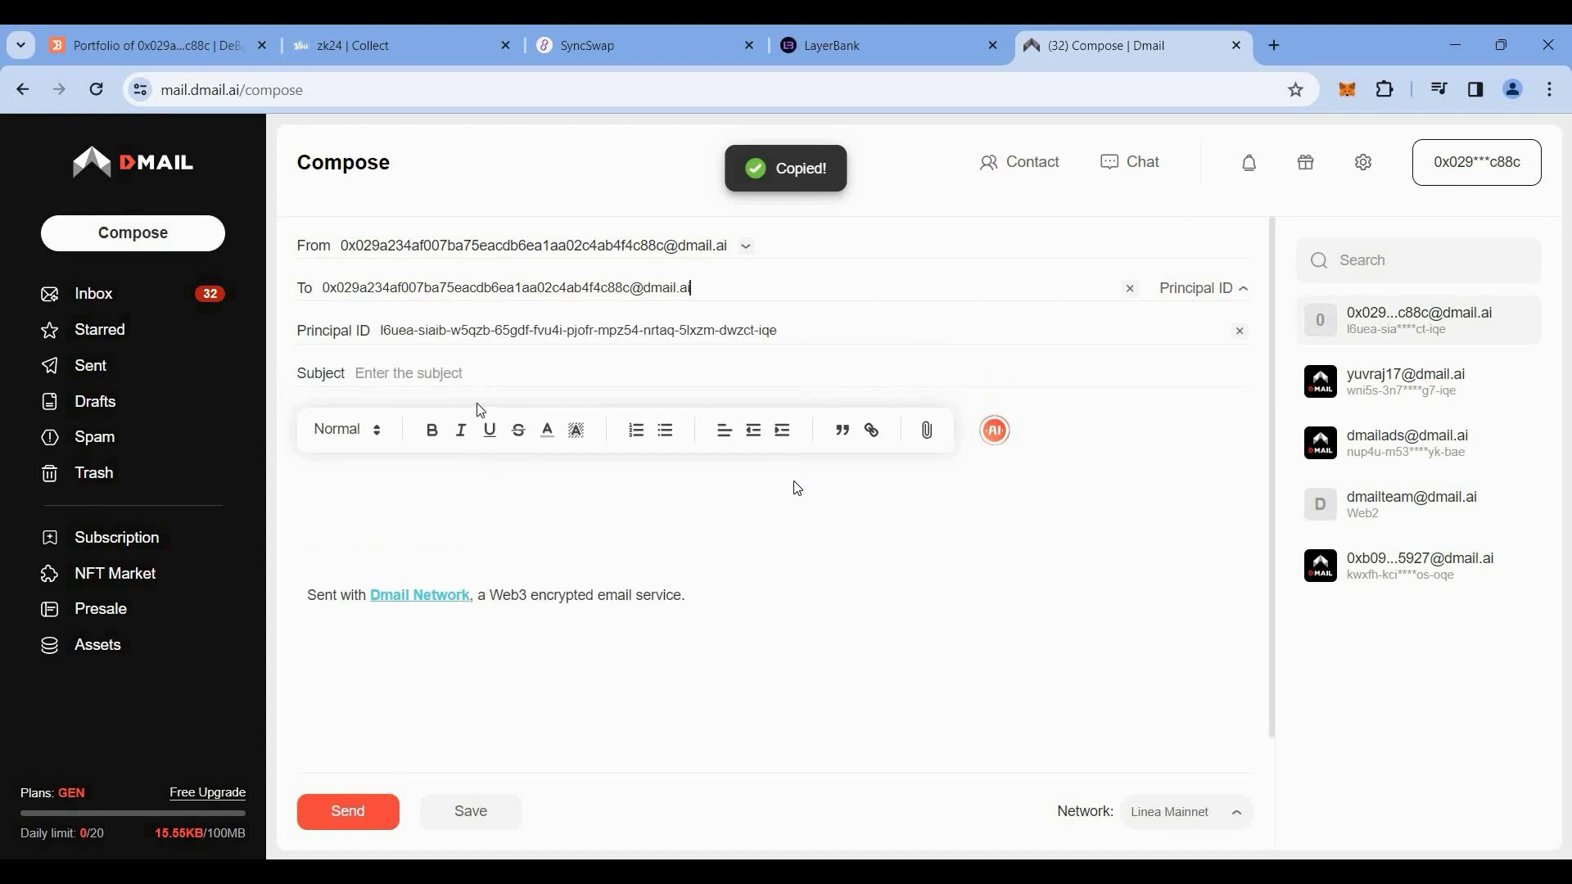
Step: Give the message the subject "hi" and the body text "yo linea"
click(491, 369)
text(hi)
click(445, 505)
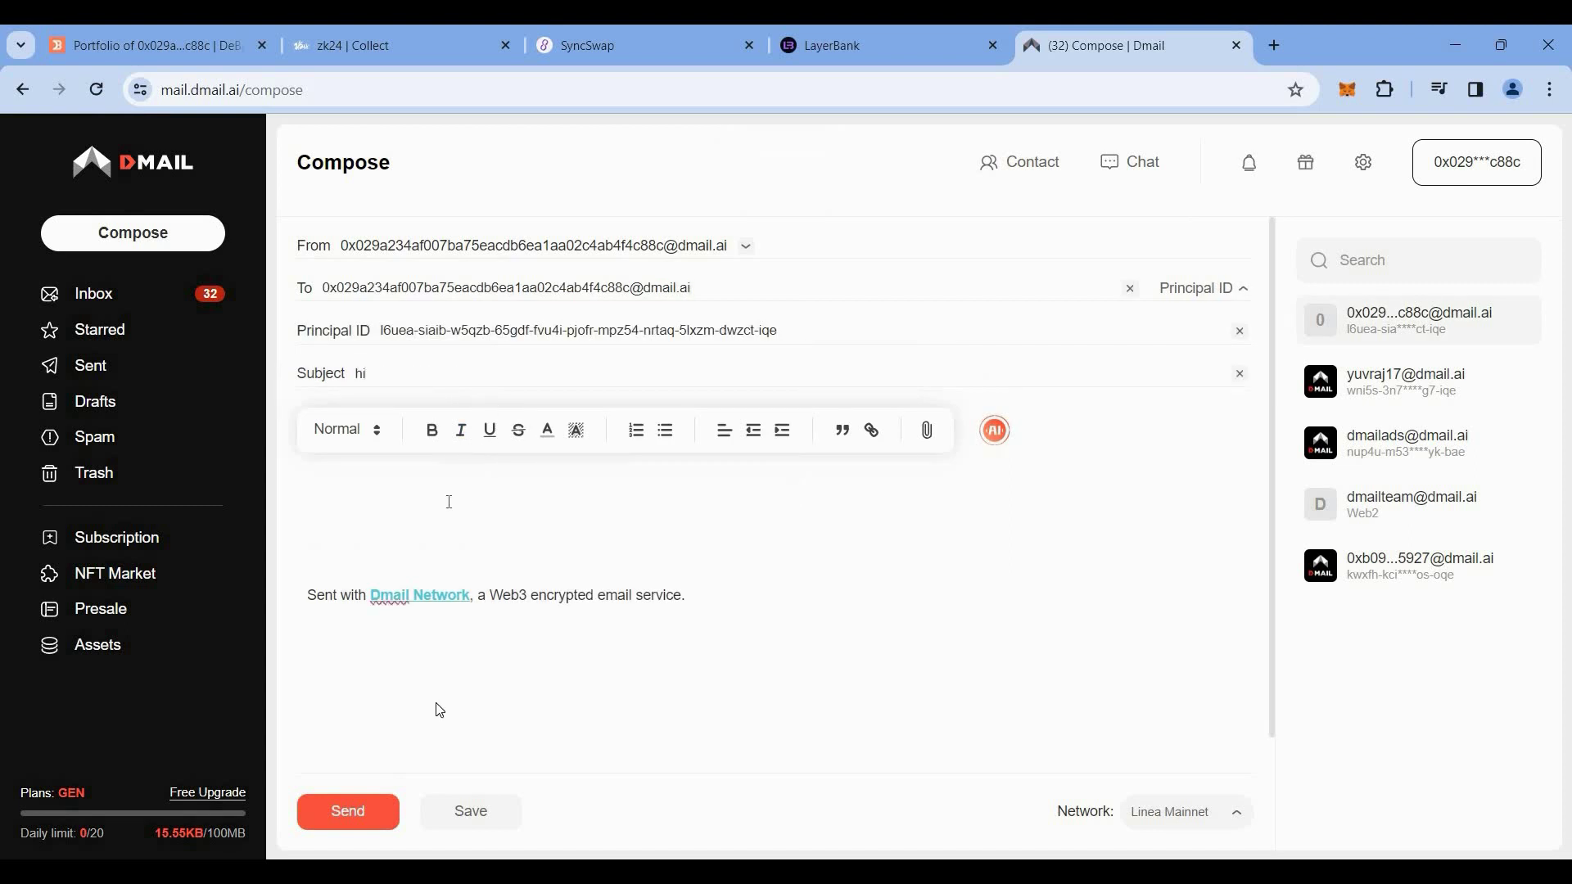
text(yo linea)
Step: Send the Linea message and confirm its transaction in the wallet
click(348, 813)
scroll(1474, 521, down, 3)
click(1466, 607)
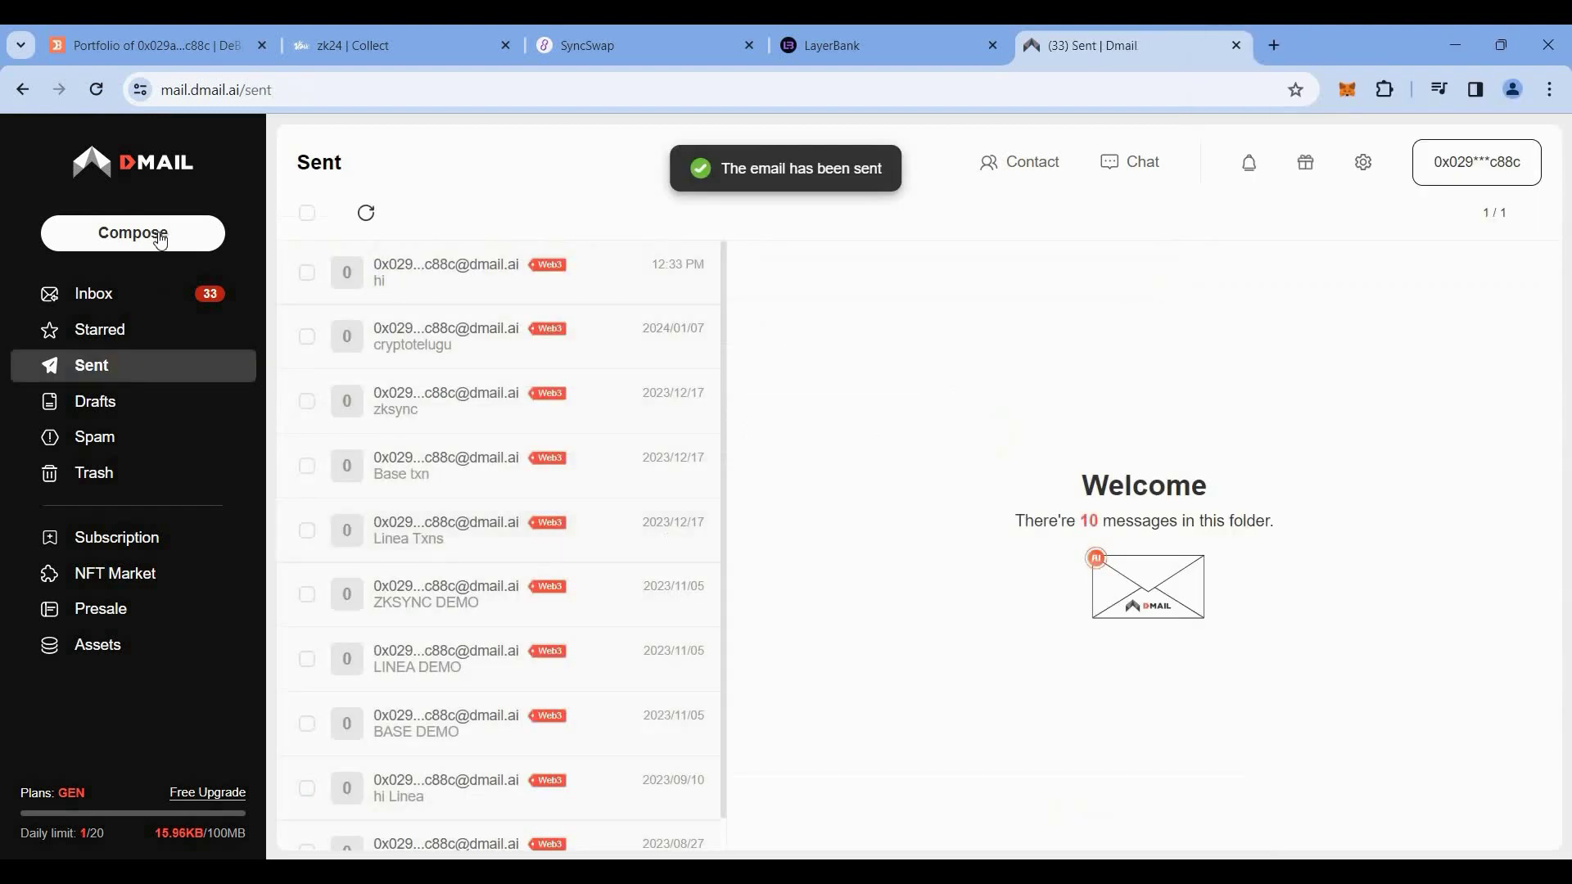
Step: Start another message, set its network to Base Mainnet and approve the network switch in the wallet
click(157, 234)
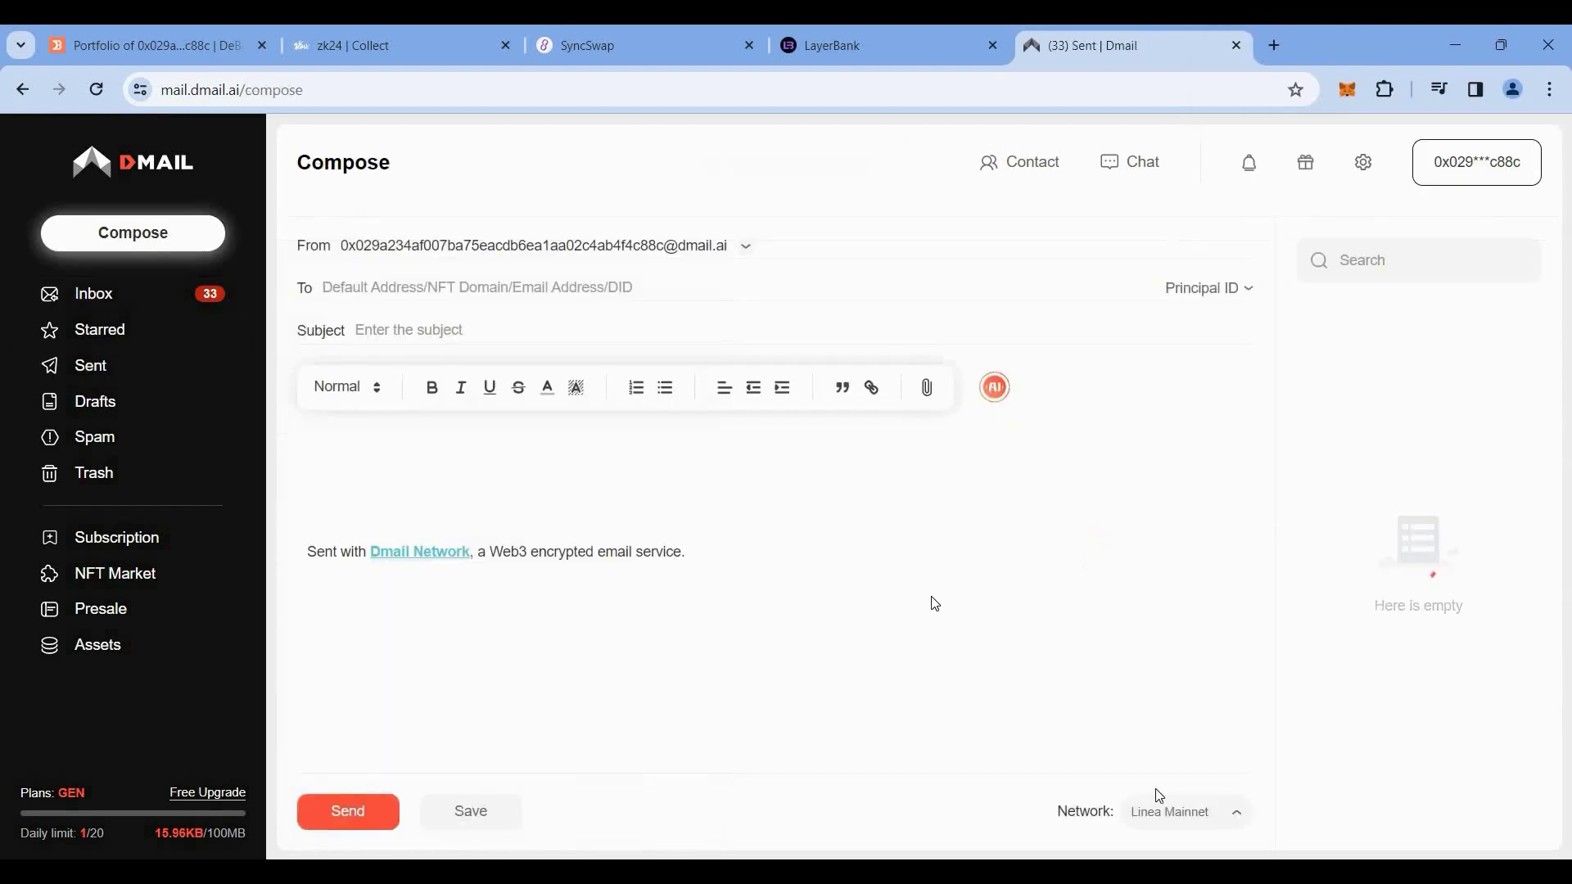
click(1165, 806)
click(1115, 619)
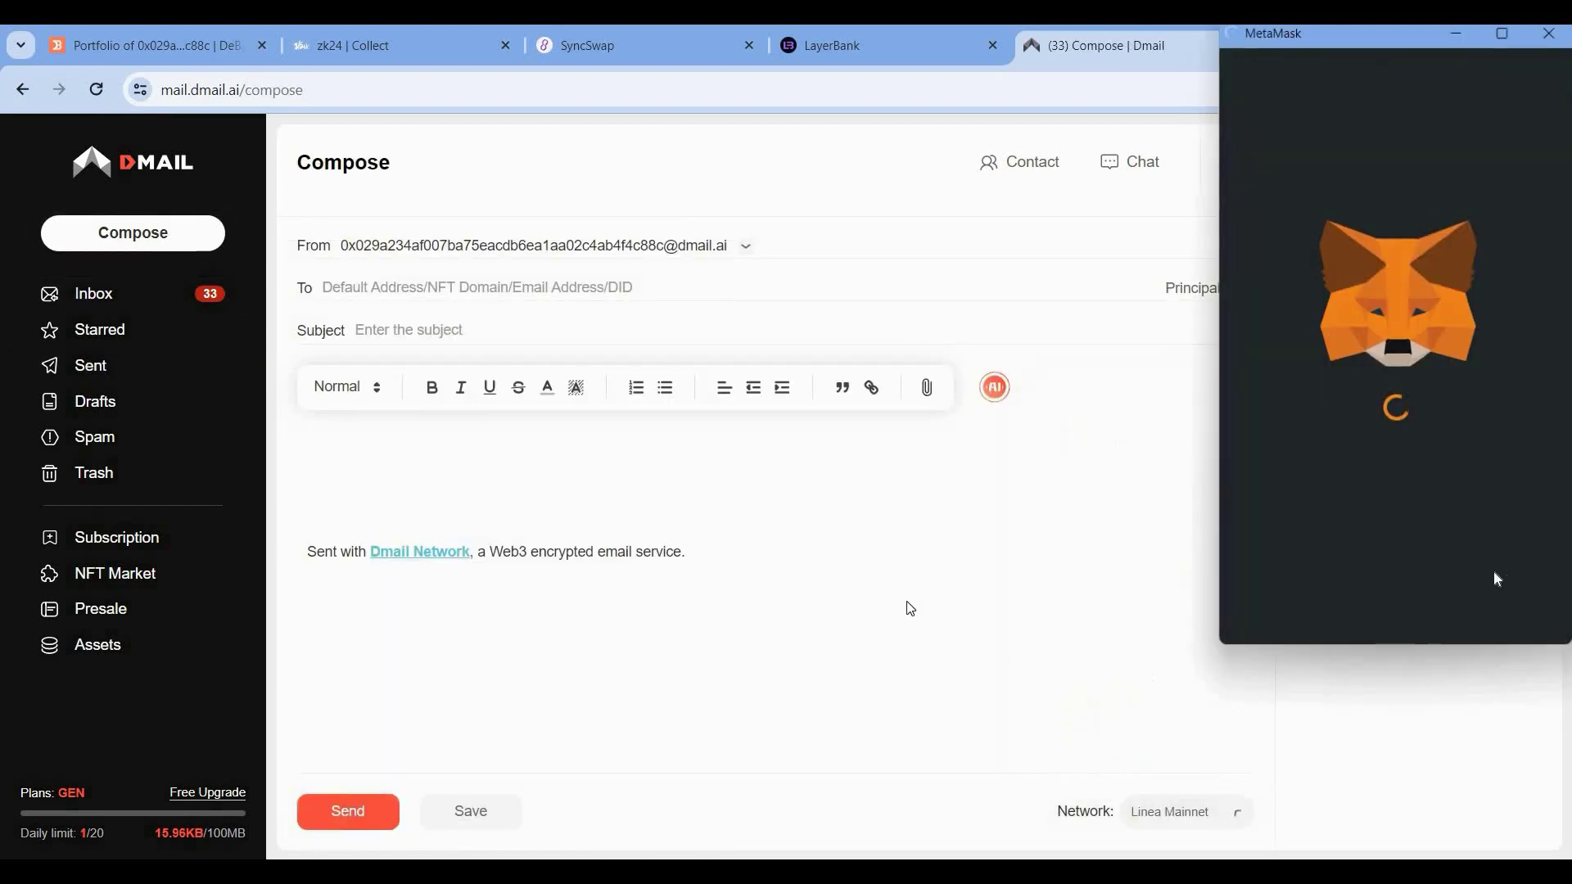
click(1474, 607)
Step: Address the Base message to the account's own default Dmail address by copying and pasting it
mouse_move(1454, 179)
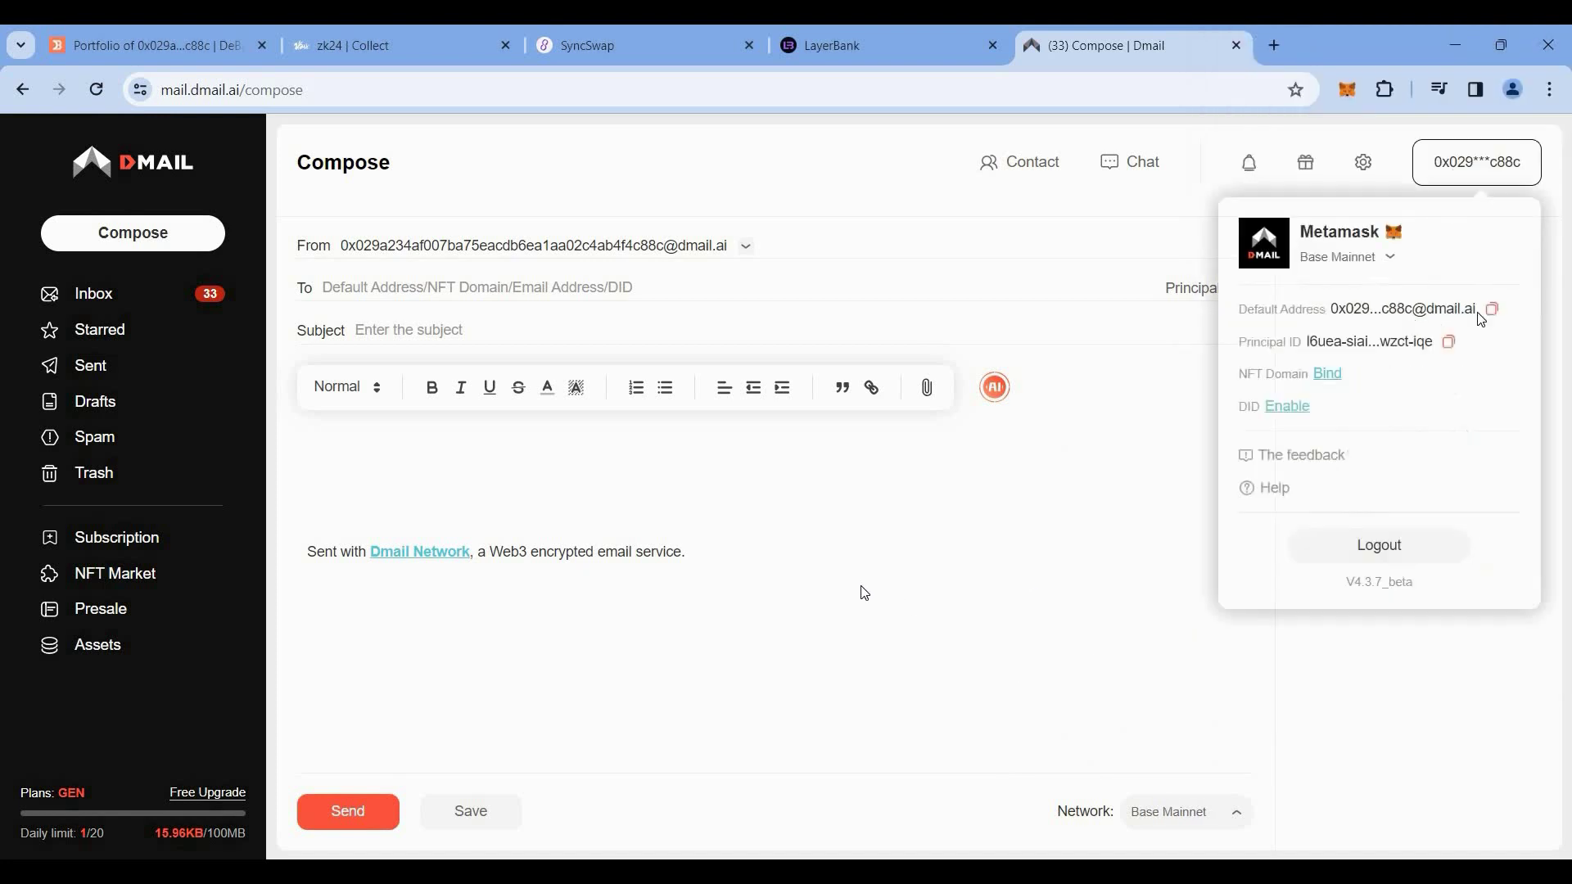
click(1482, 316)
right_click(473, 287)
click(524, 481)
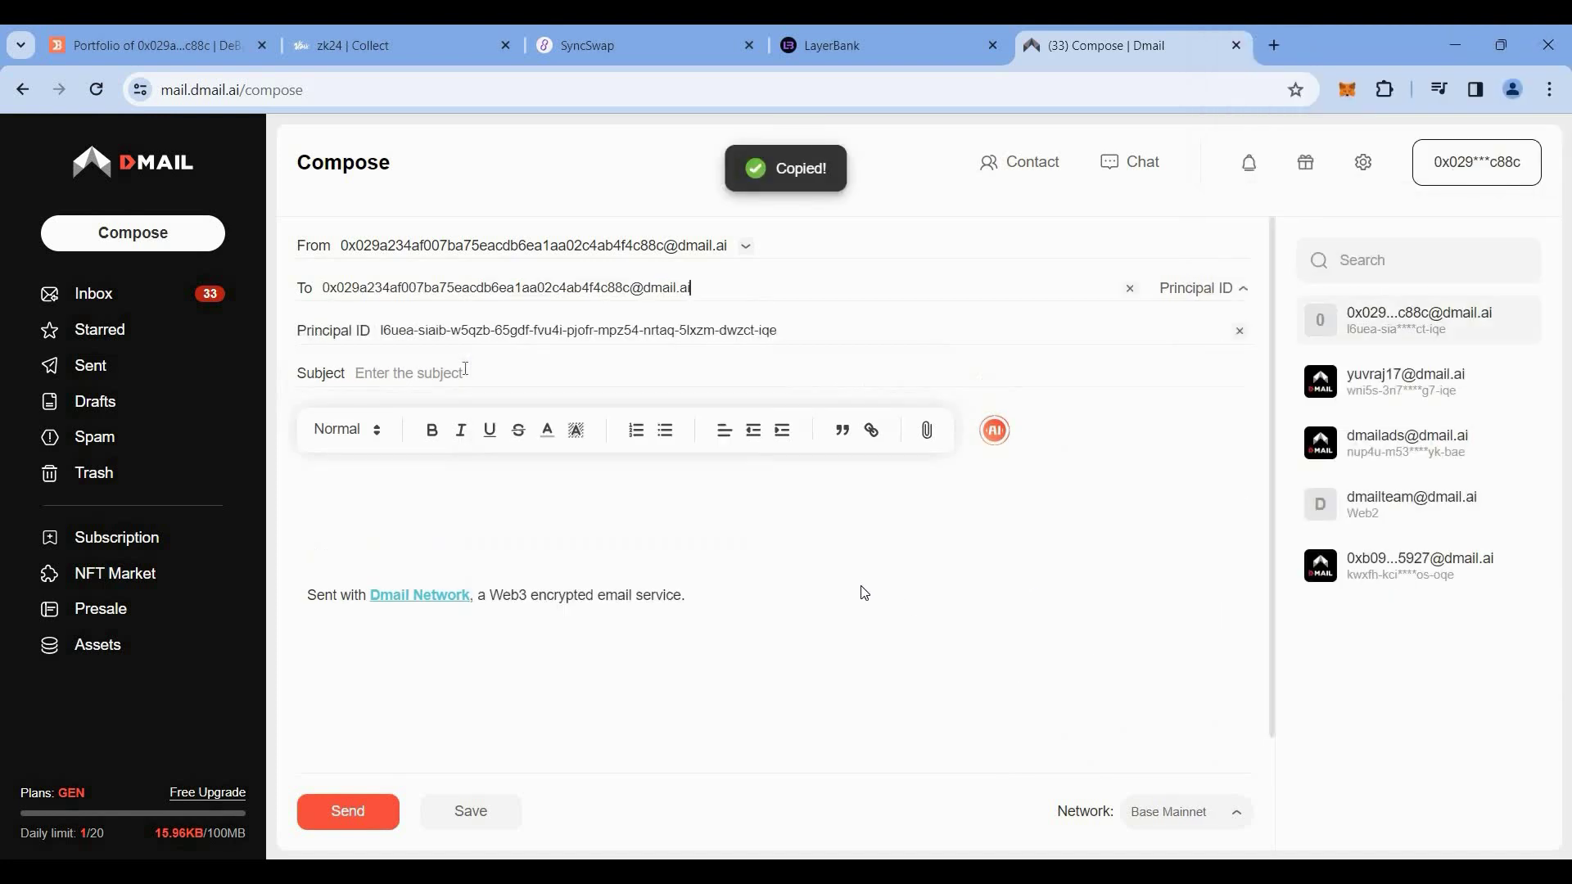
Step: Send the message with the subject "hi" and body "hi base", confirming its transaction in the wallet
text(hi)
key(Tab)
text(hi)
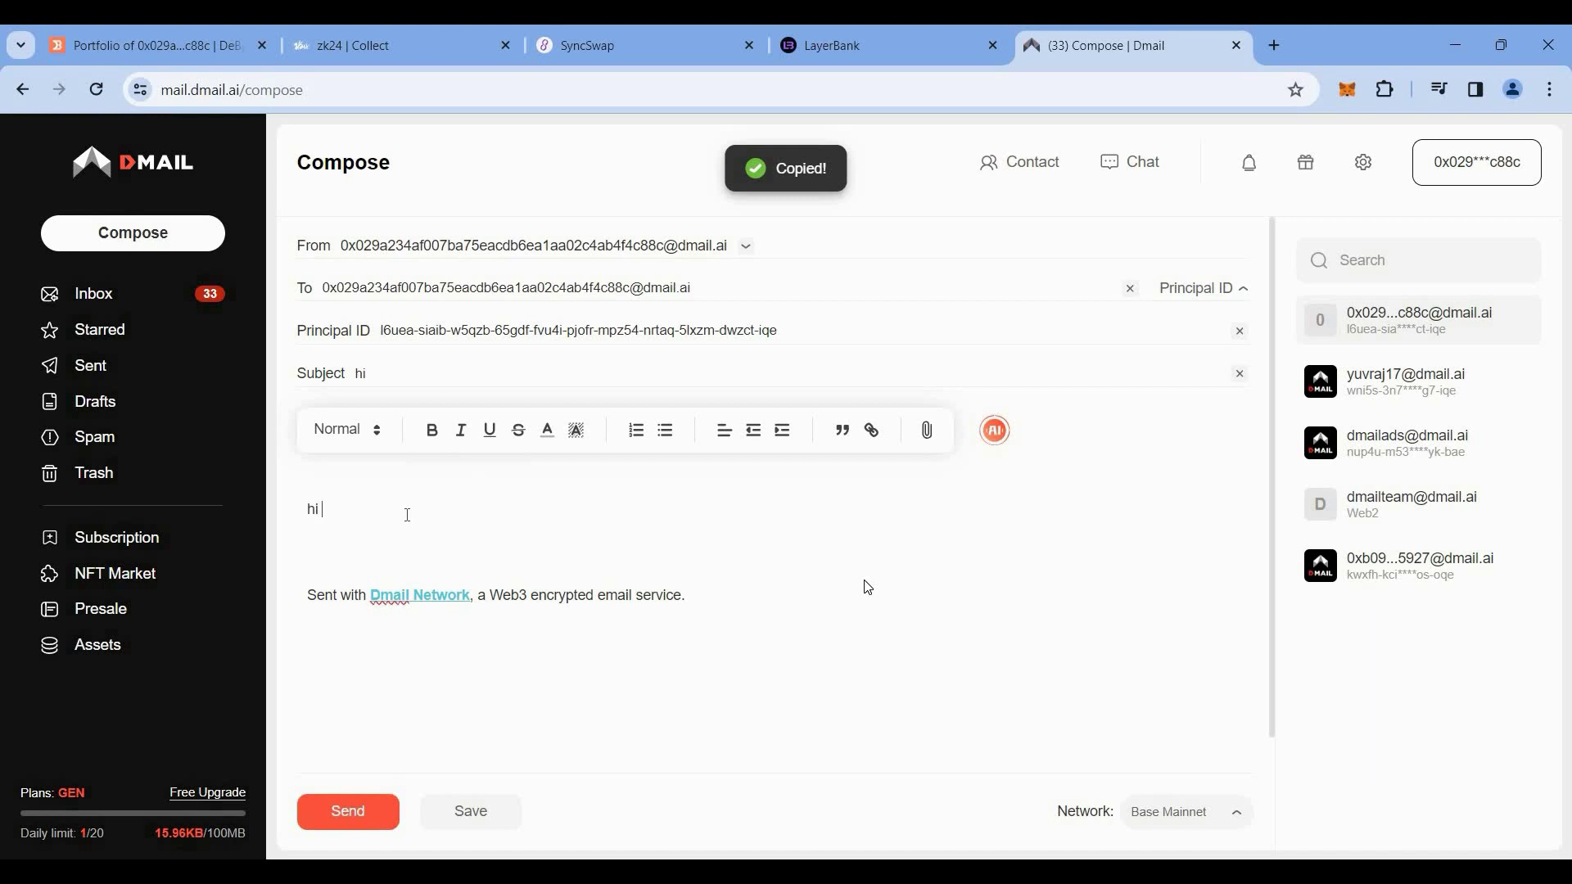
text( base)
click(349, 807)
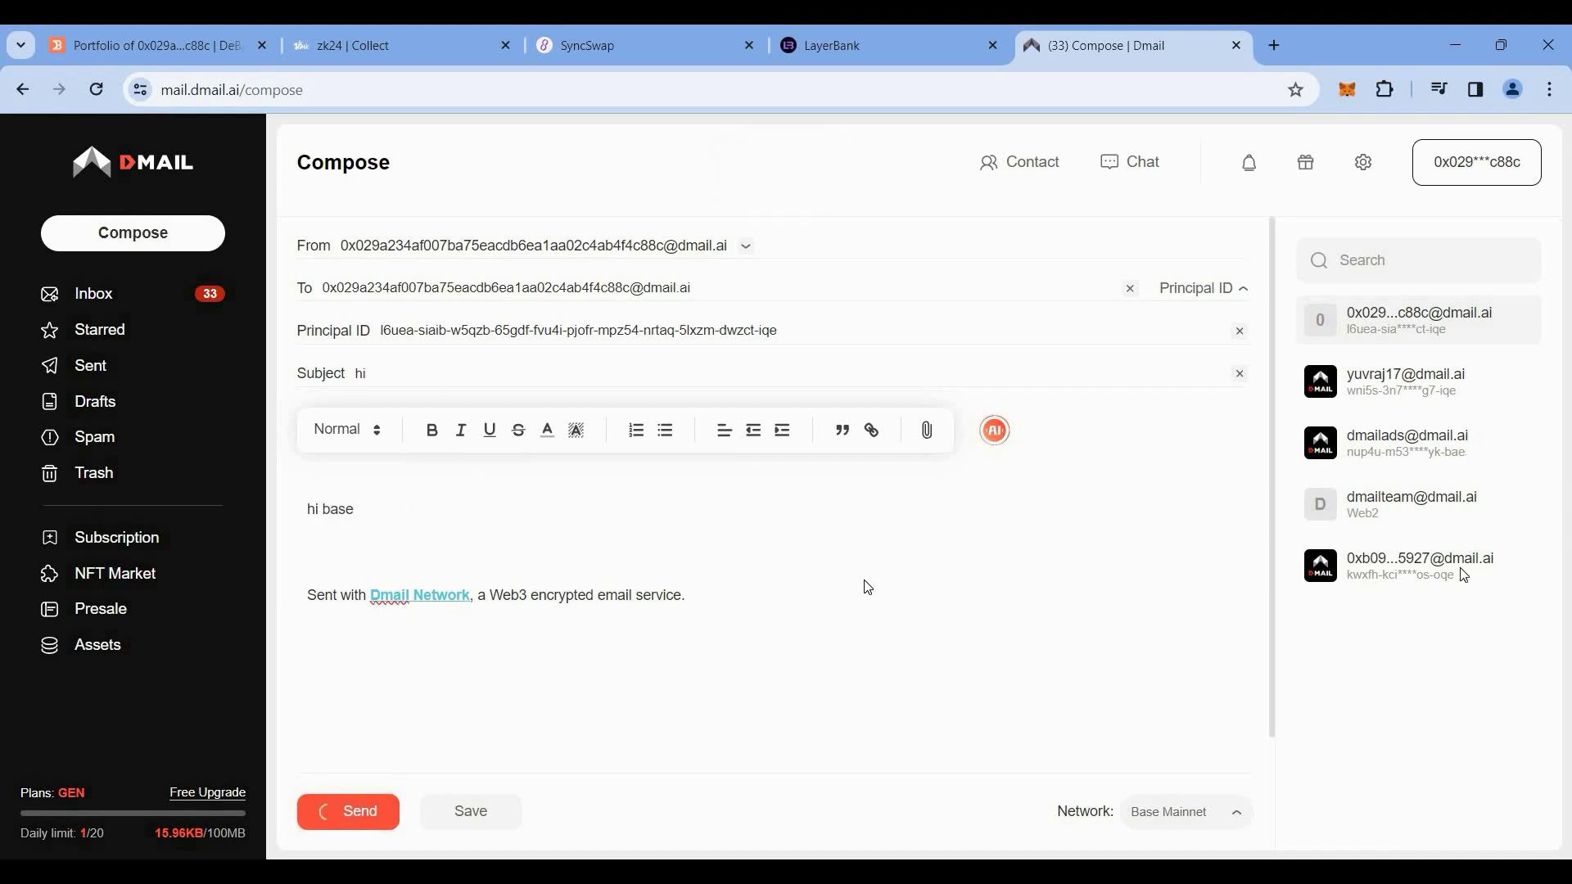
click(1455, 612)
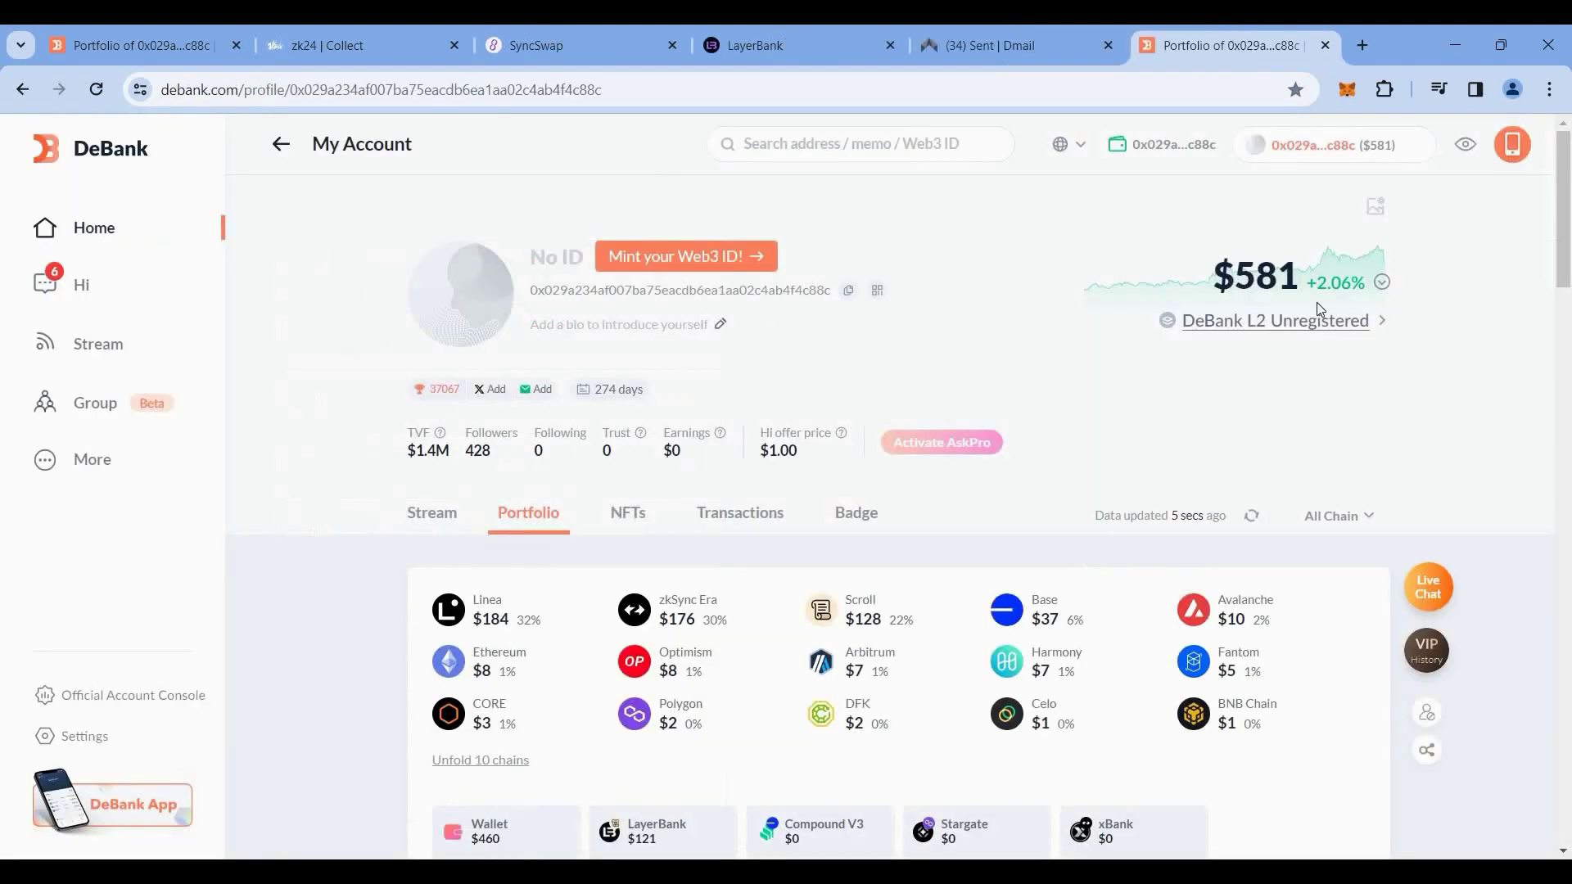
Step: Review the wallet's total value and recent transaction history on DeBank, then return to the portfolio overview
drag(1320, 310, 1379, 473)
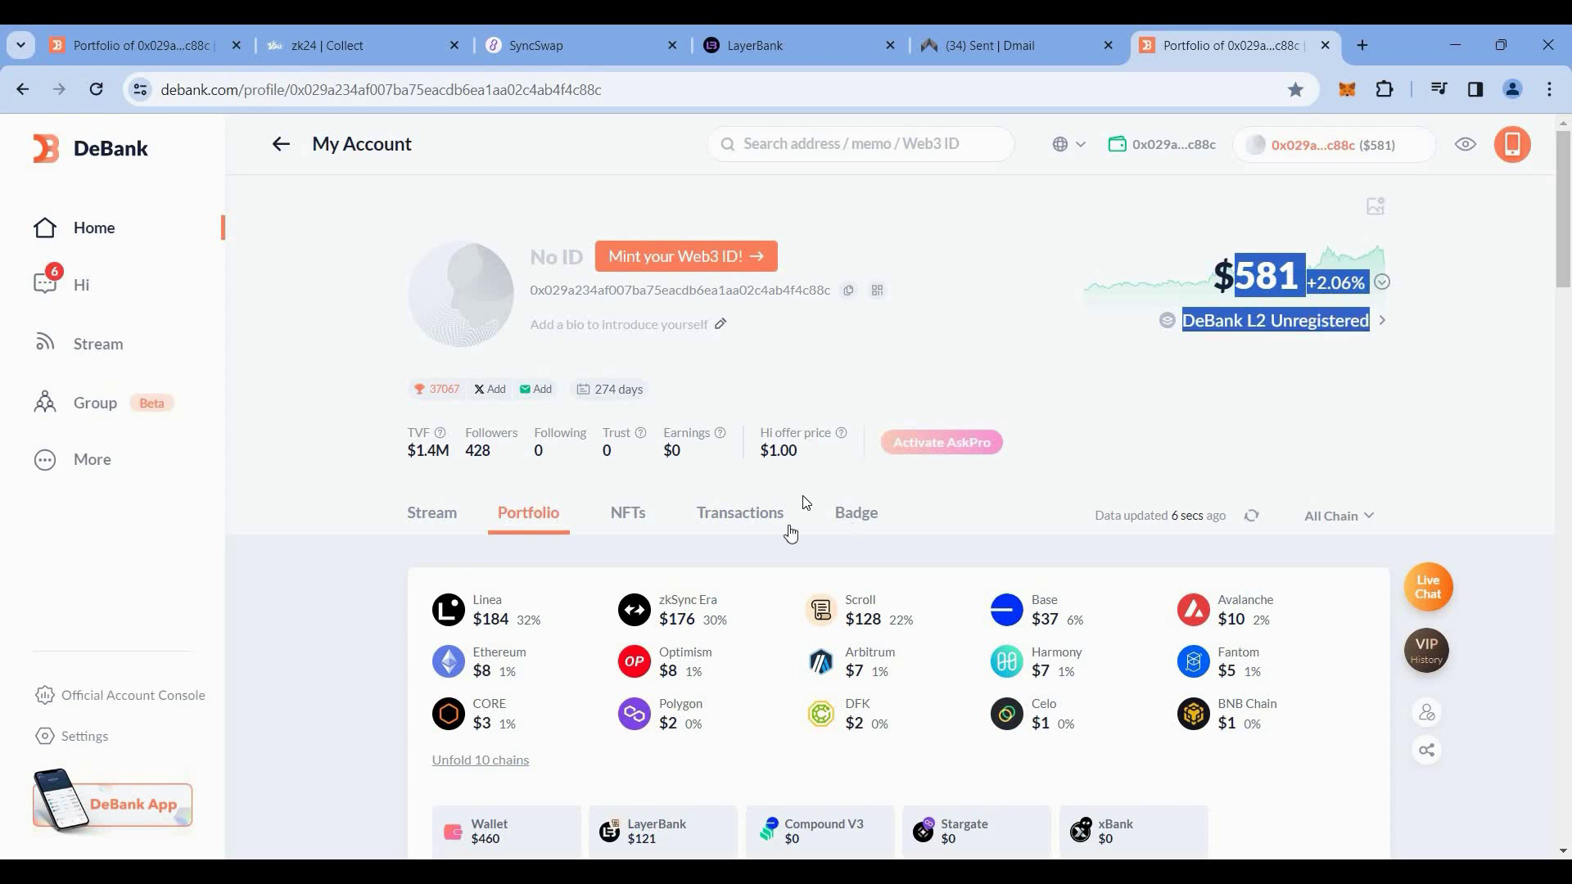
click(770, 528)
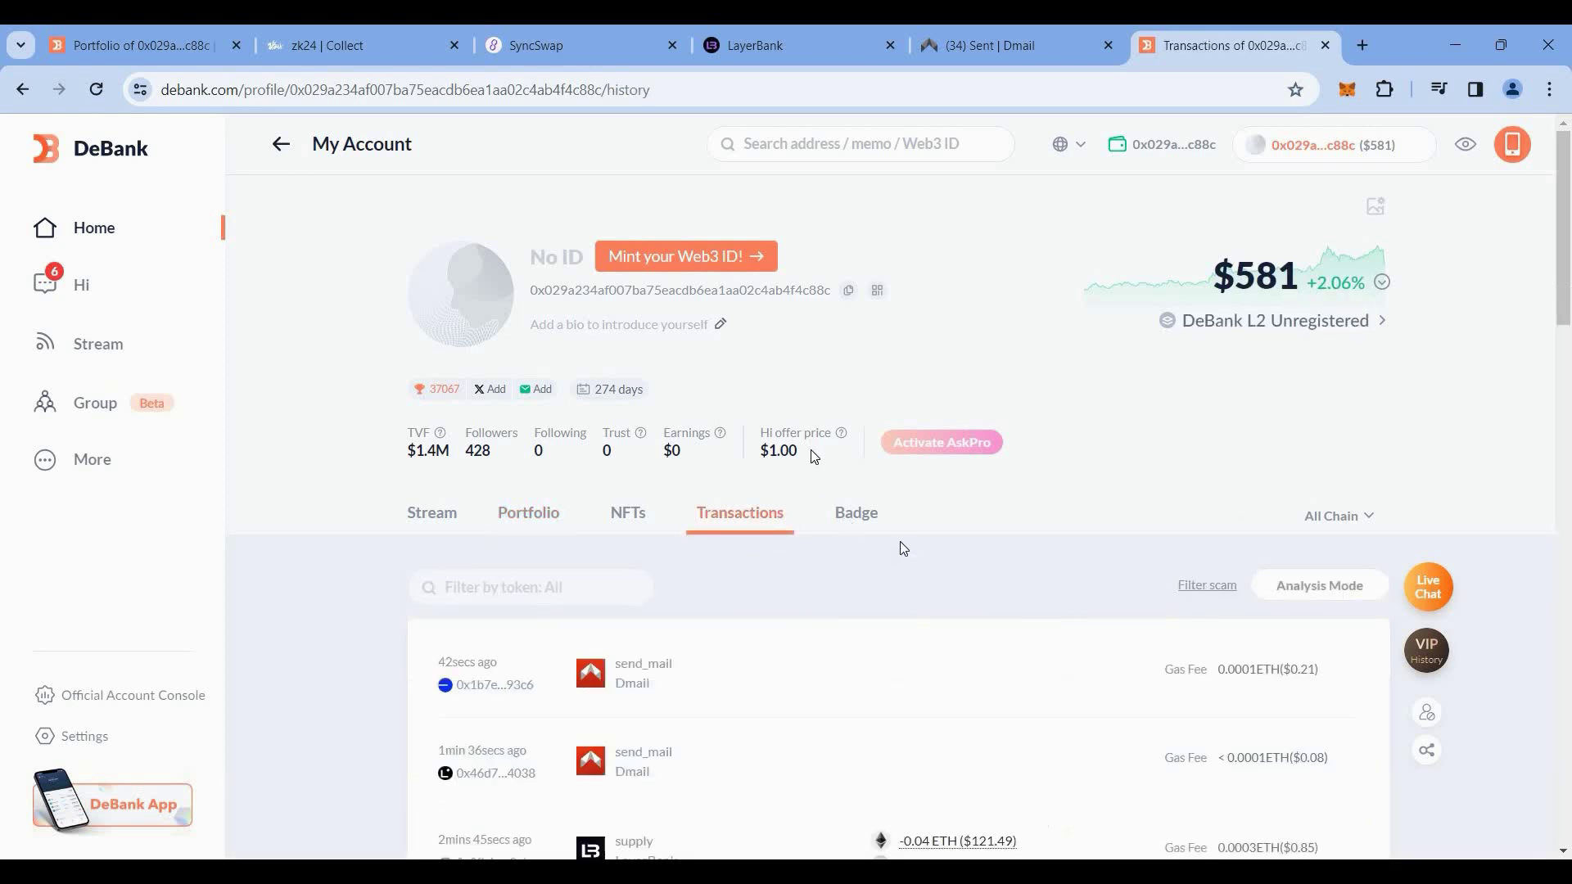
scroll(901, 544, down, 6)
scroll(770, 573, down, 5)
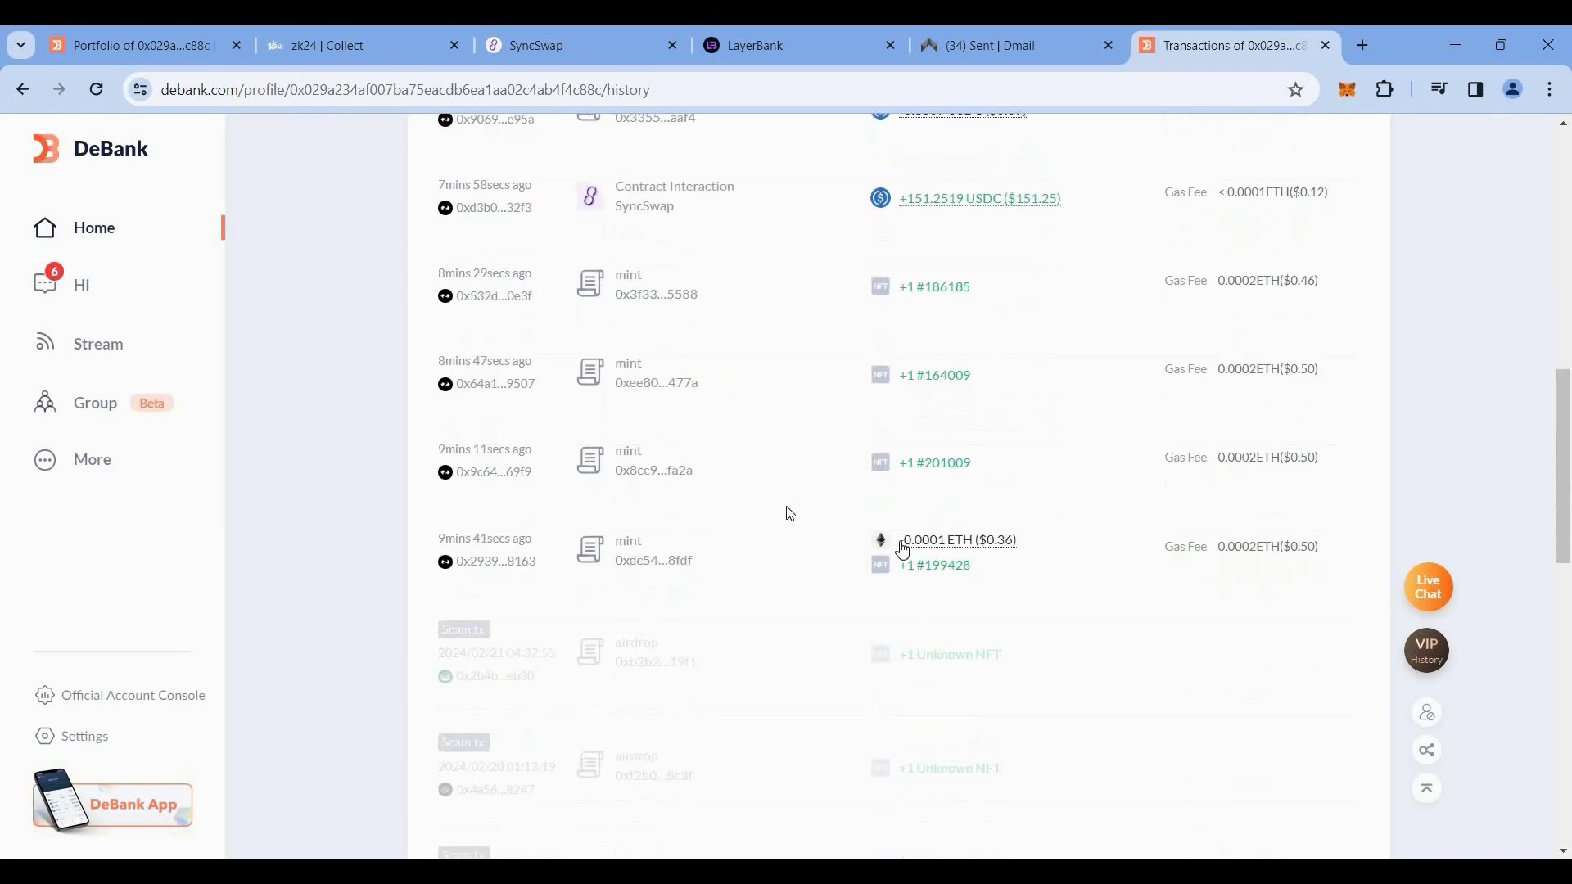
scroll(793, 498, up, 7)
scroll(867, 510, up, 5)
key(alt+Left)
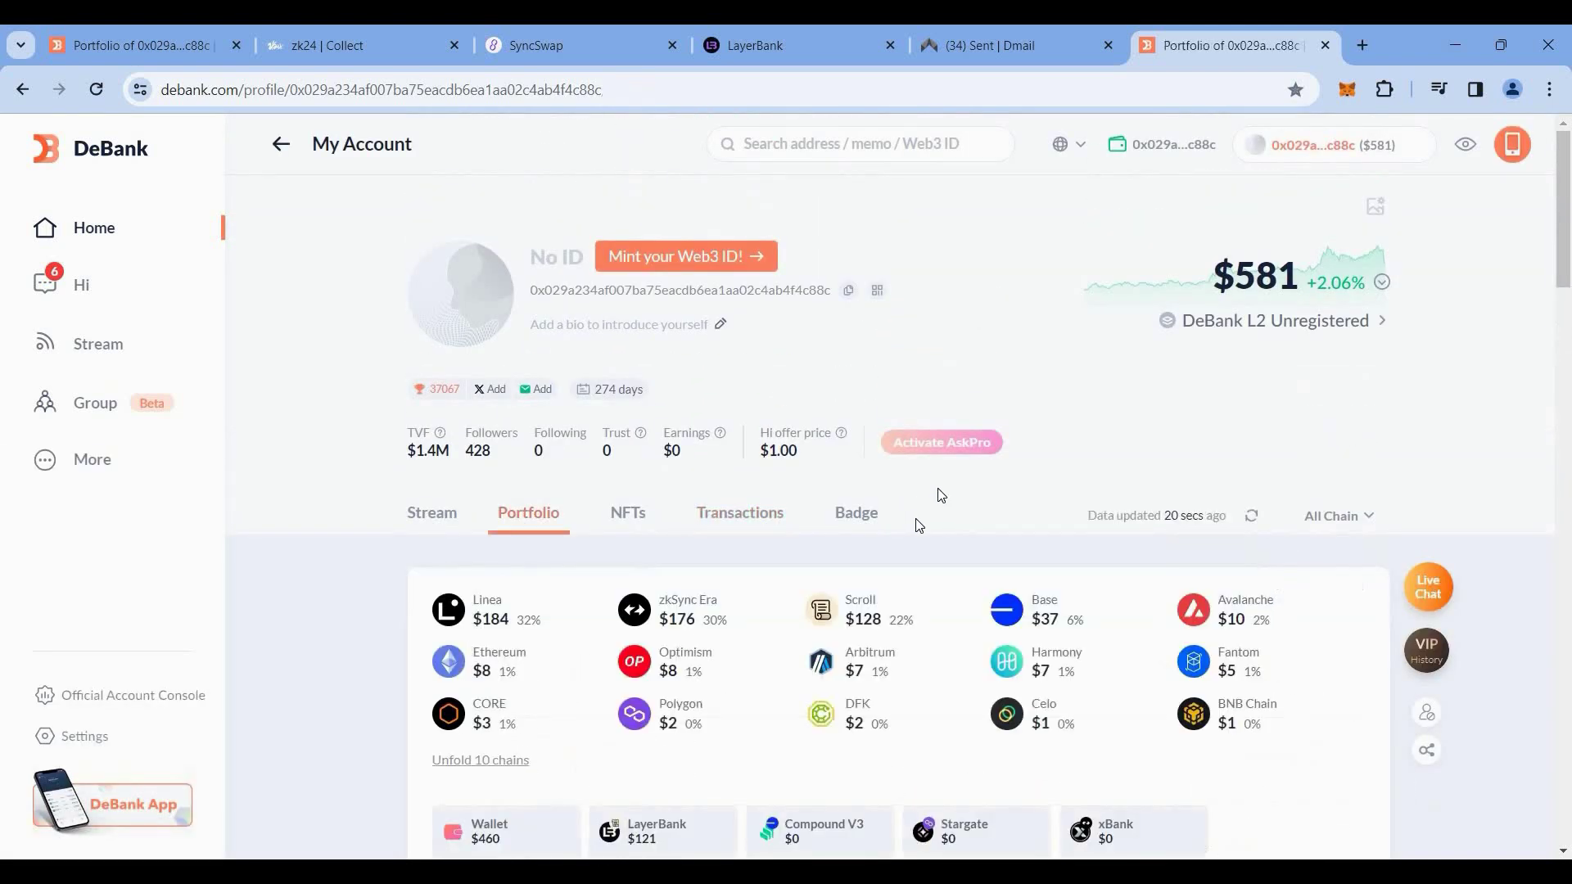